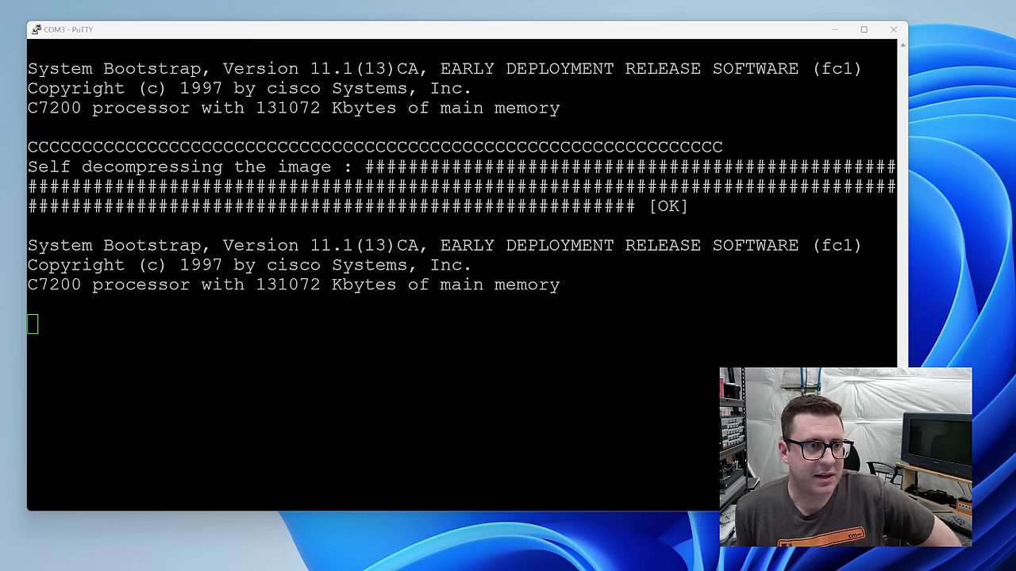
# - Interrupt the router's boot with a break signal to reach the ROM monitor and list its available commands
pyautogui.doubleClick(321, 245)
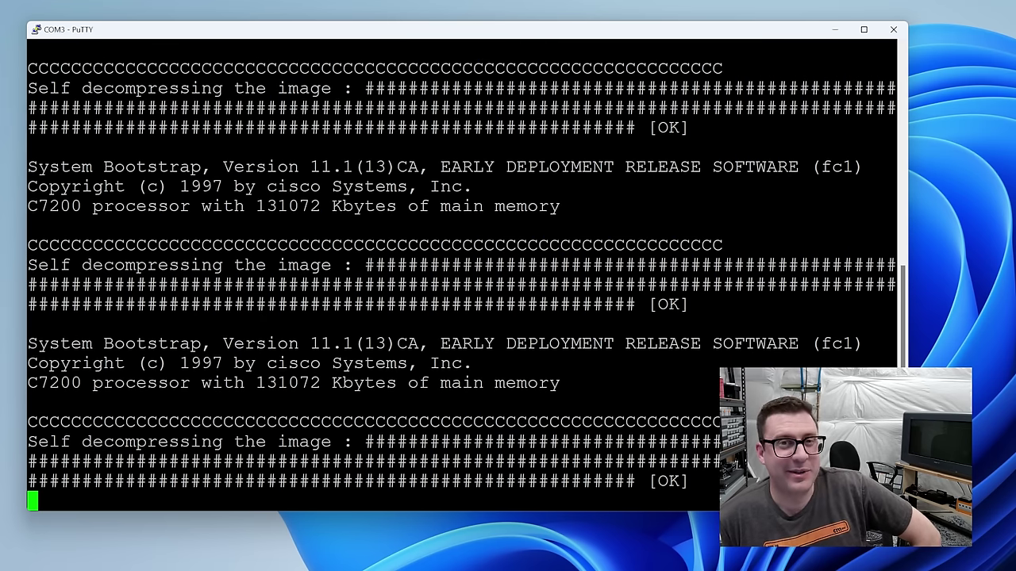
pyautogui.press('ctrl+Break')
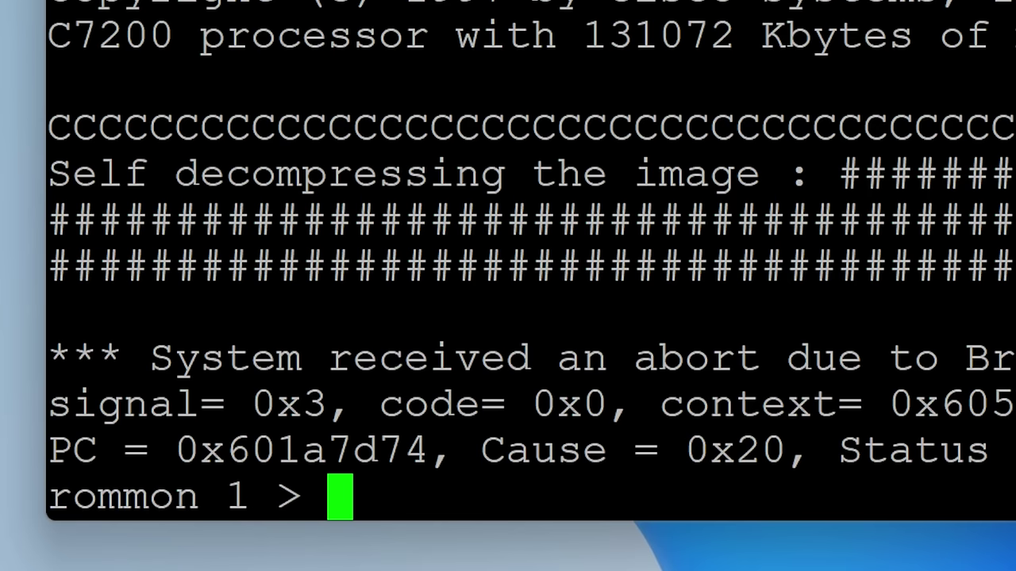
pyautogui.write('?')
pyautogui.press('Return')
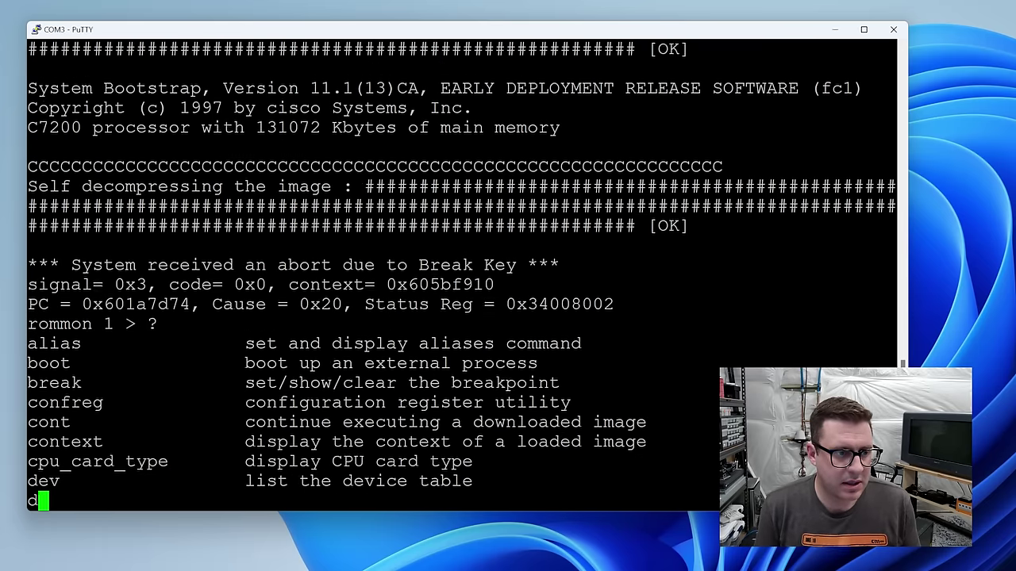
# - Display the memory information with meminfo and, after listing the commands again, the device table with dev
pyautogui.write('meminfo')
pyautogui.press('Return')
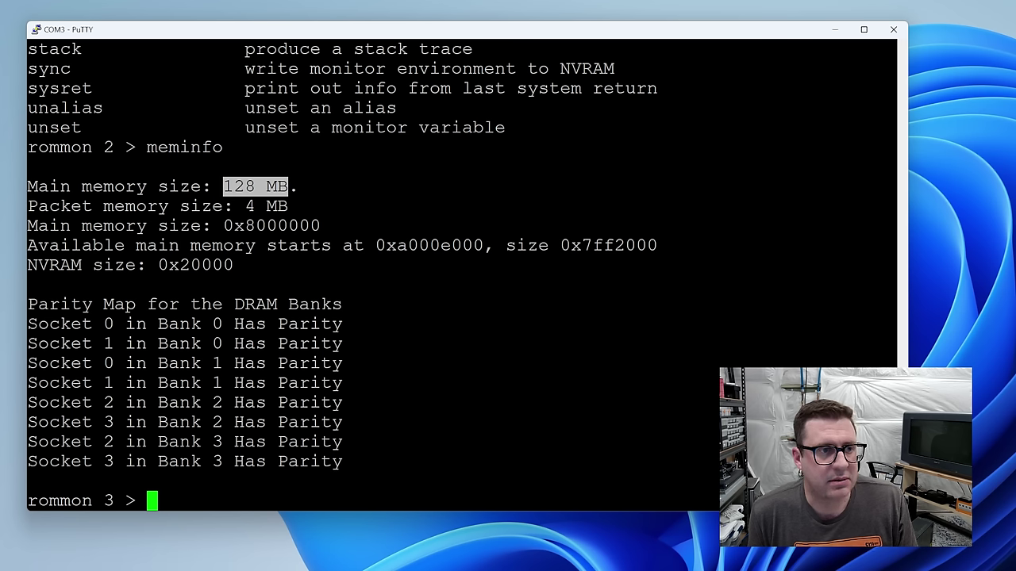
pyautogui.write('?')
pyautogui.press('Return')
pyautogui.write('d')
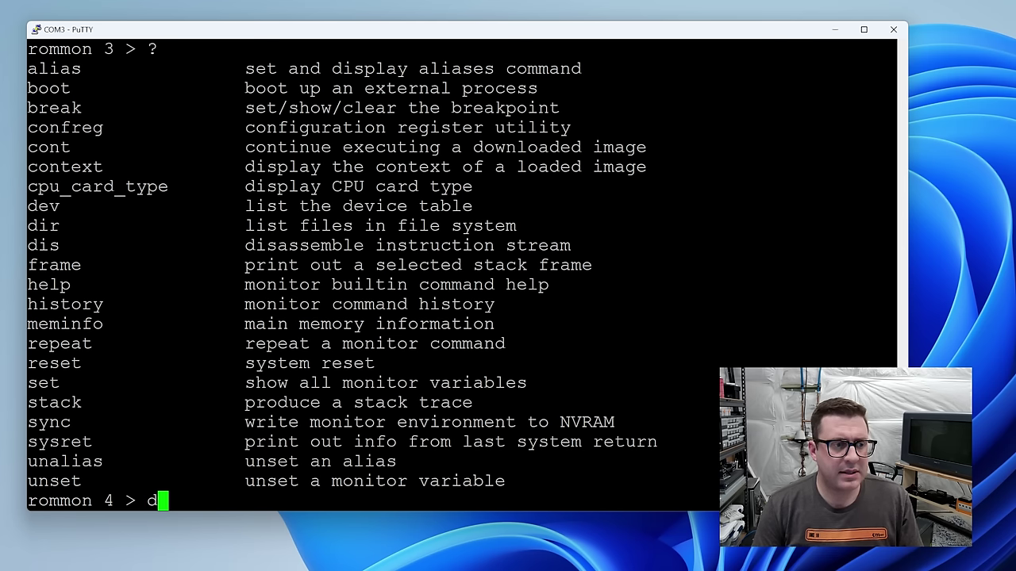
pyautogui.write('ev')
pyautogui.press('Return')
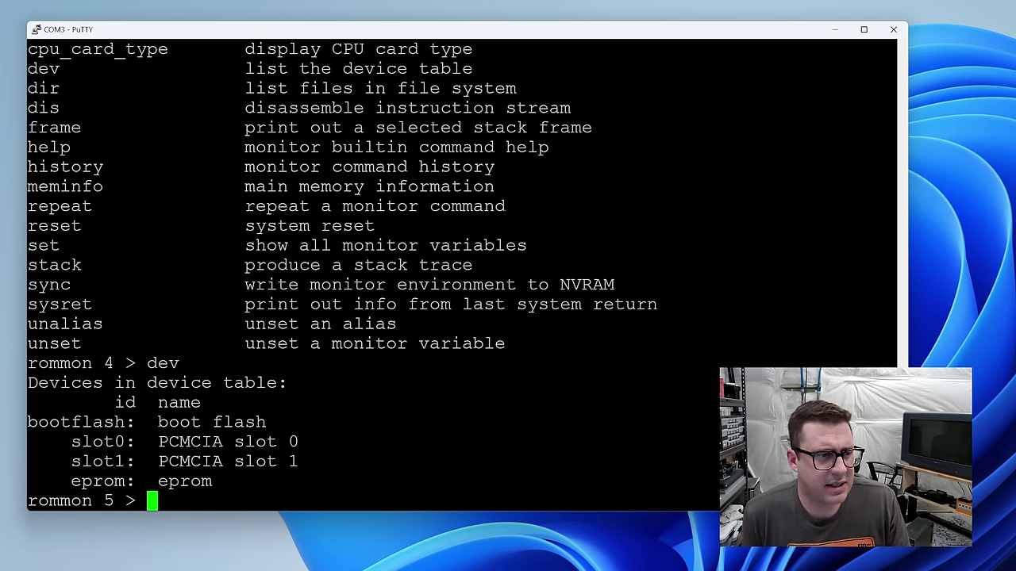
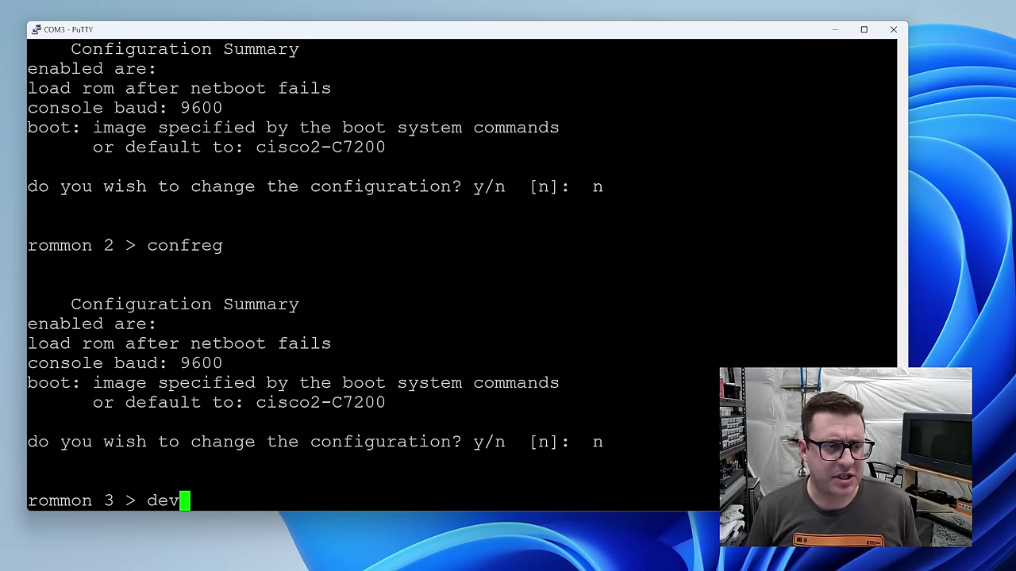
# - List the device table, examine the slot0: and slot1: PCMCIA entries, and try to list files with dir slot0
pyautogui.press('Return')
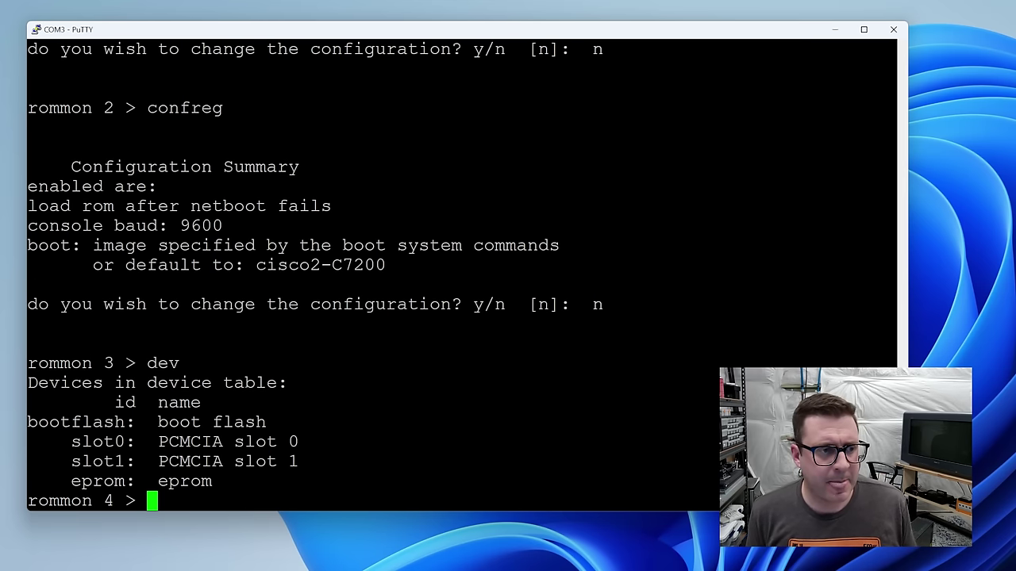
pyautogui.moveTo(60, 442); pyautogui.dragTo(137, 441)
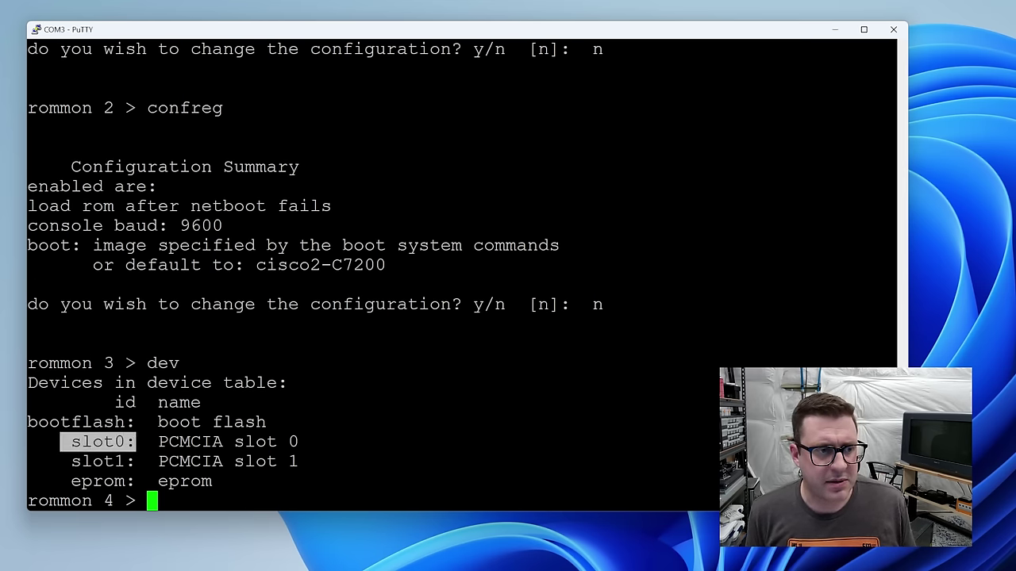
pyautogui.moveTo(72, 461); pyautogui.dragTo(125, 461)
pyautogui.click(126, 461)
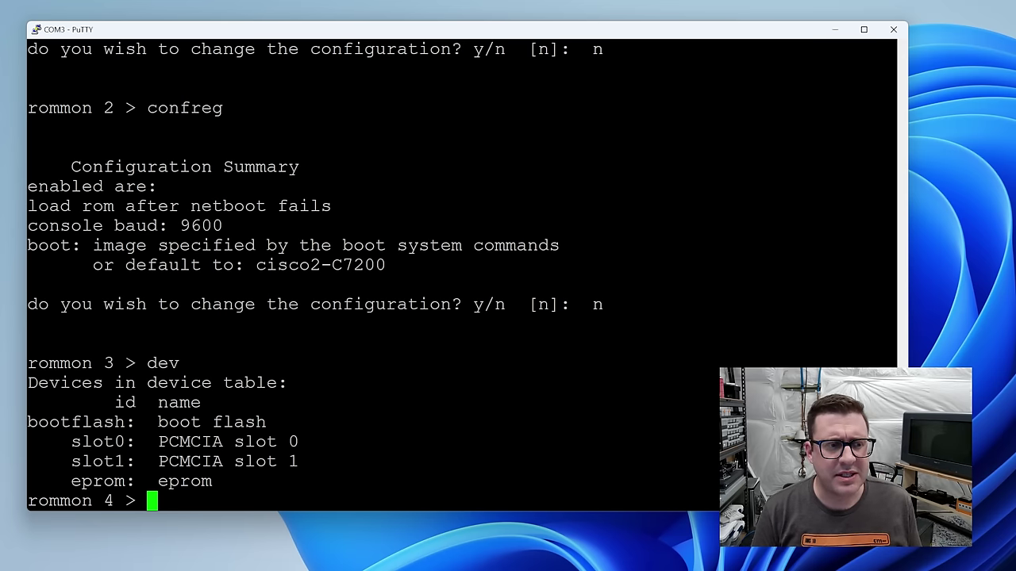
pyautogui.write('dir slot0')
pyautogui.press('Return')
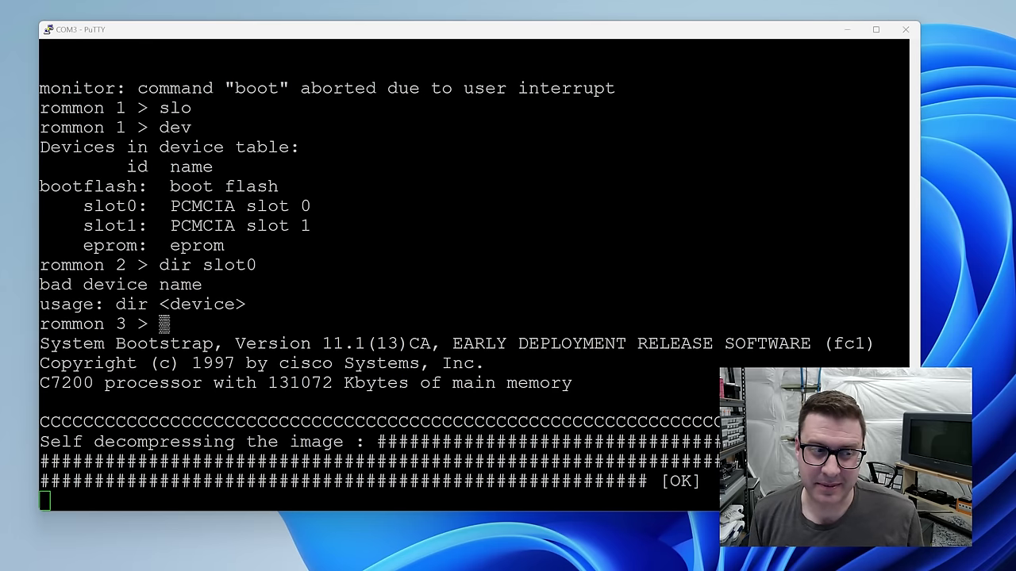
pyautogui.hotkey('alt', 'Tab')
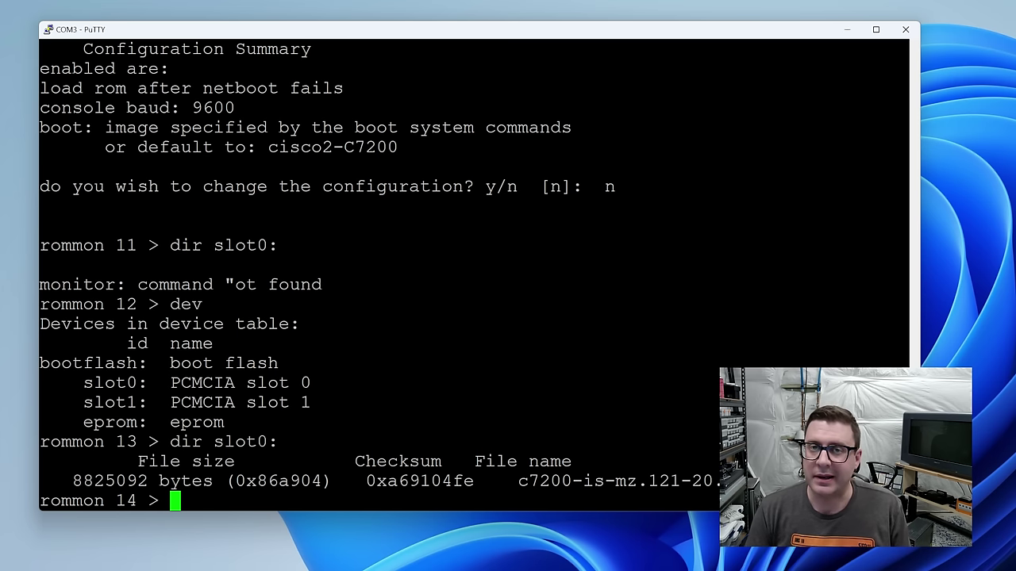
# - Show the device table again with dev and list the files on PCMCIA slot 0 with dir slot0:
pyautogui.write('dev')
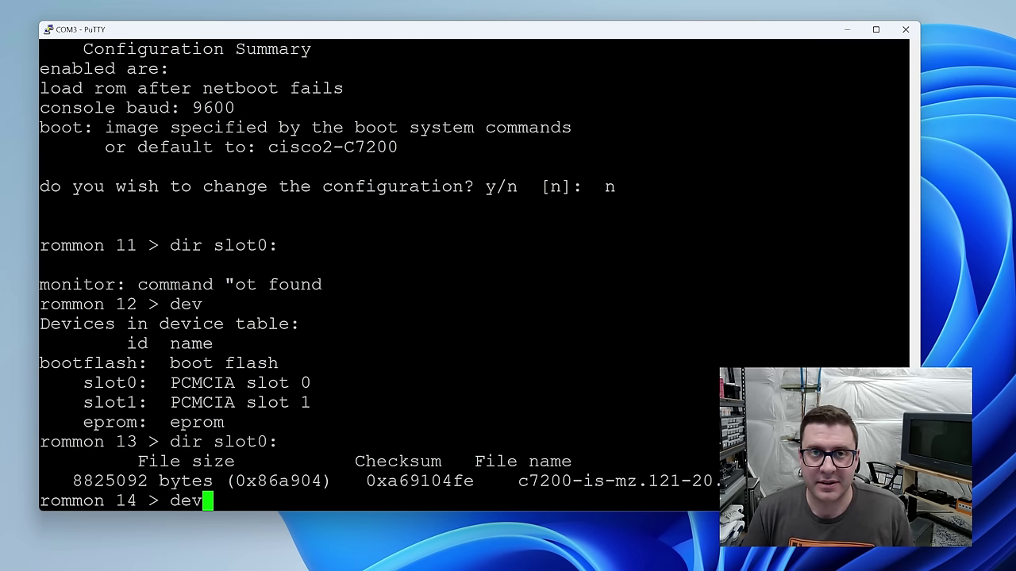
pyautogui.press('Return')
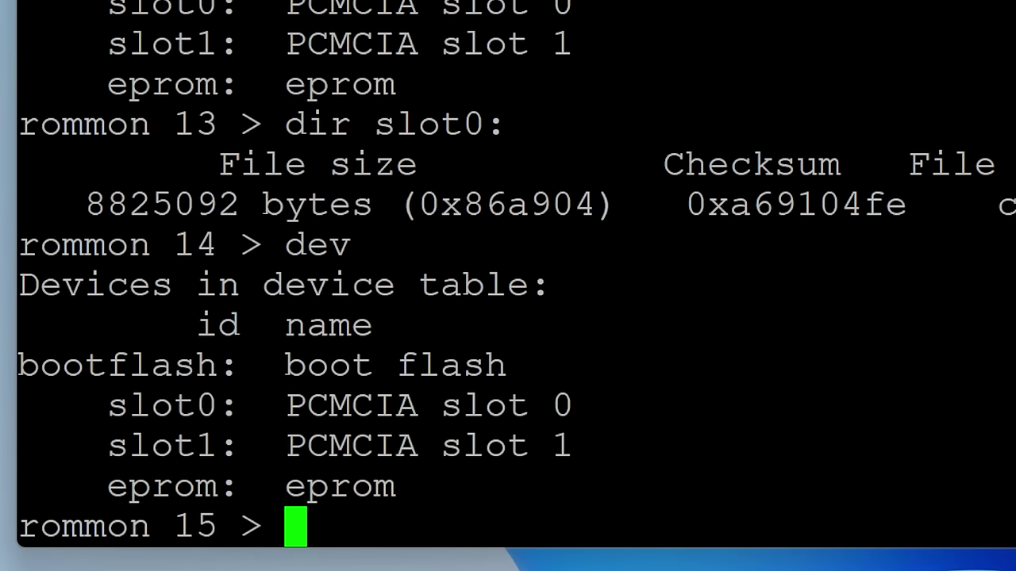
pyautogui.doubleClick(137, 402)
pyautogui.moveTo(171, 442); pyautogui.dragTo(311, 441)
pyautogui.moveTo(573, 406); pyautogui.dragTo(1011, 406)
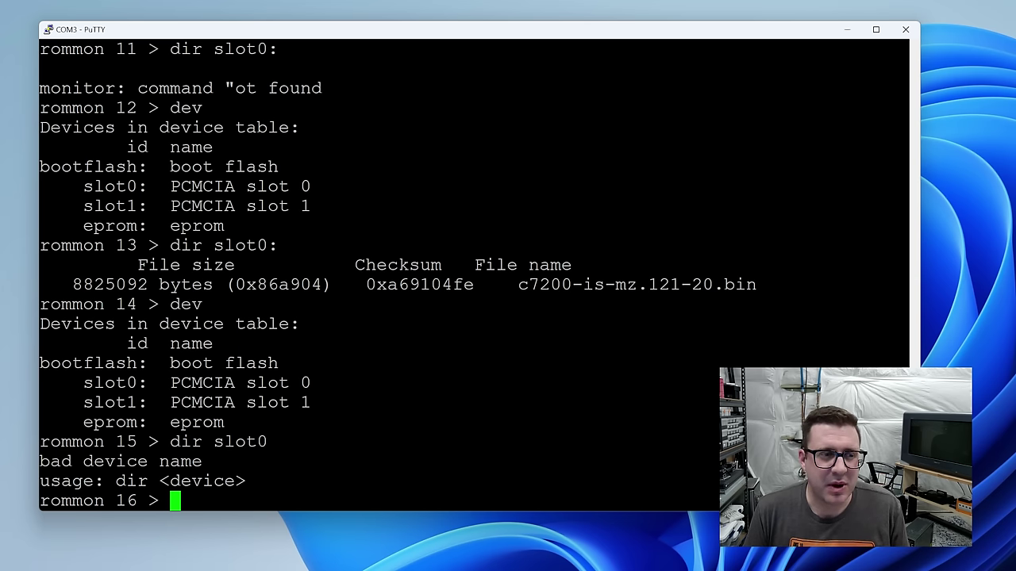
pyautogui.moveTo(159, 382); pyautogui.dragTo(73, 382)
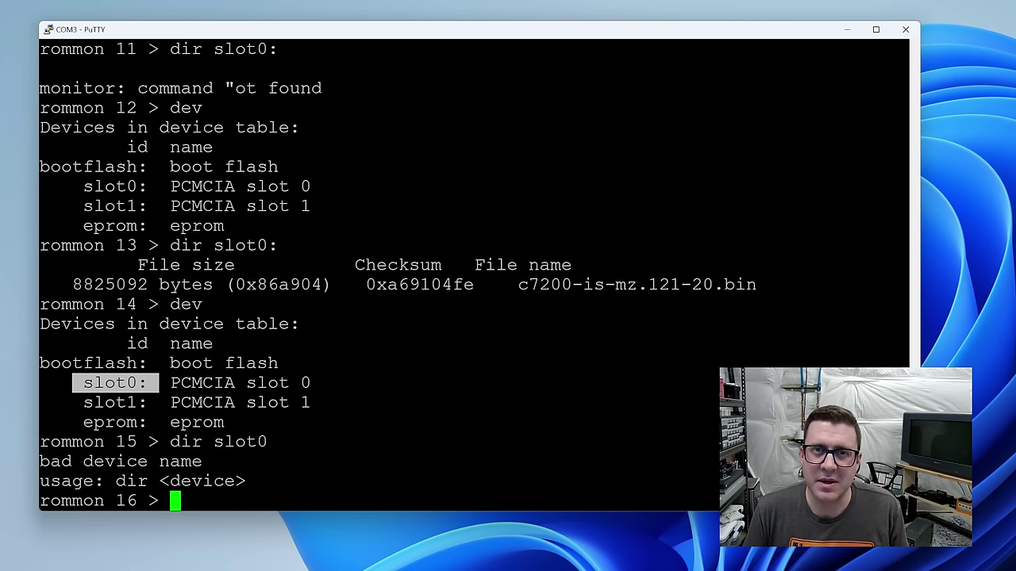
pyautogui.write('dir slot0:')
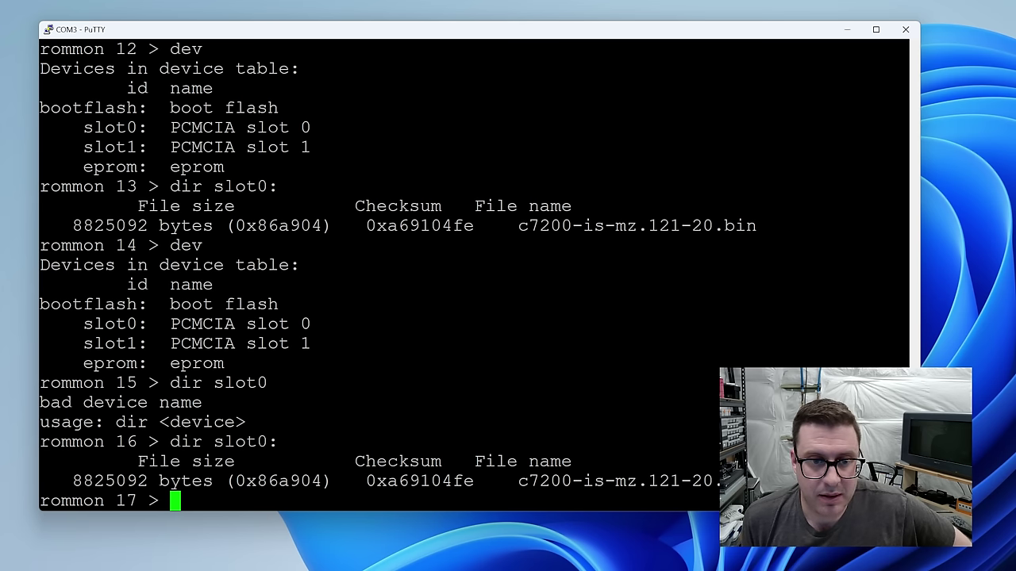
# - Boot the router from the PCMCIA card with boot slot0:c7200-is-mz.121-20.bin, reusing the file name from the directory listing
pyautogui.moveTo(757, 481); pyautogui.dragTo(518, 481)
pyautogui.hotkey('ctrl', 'c')
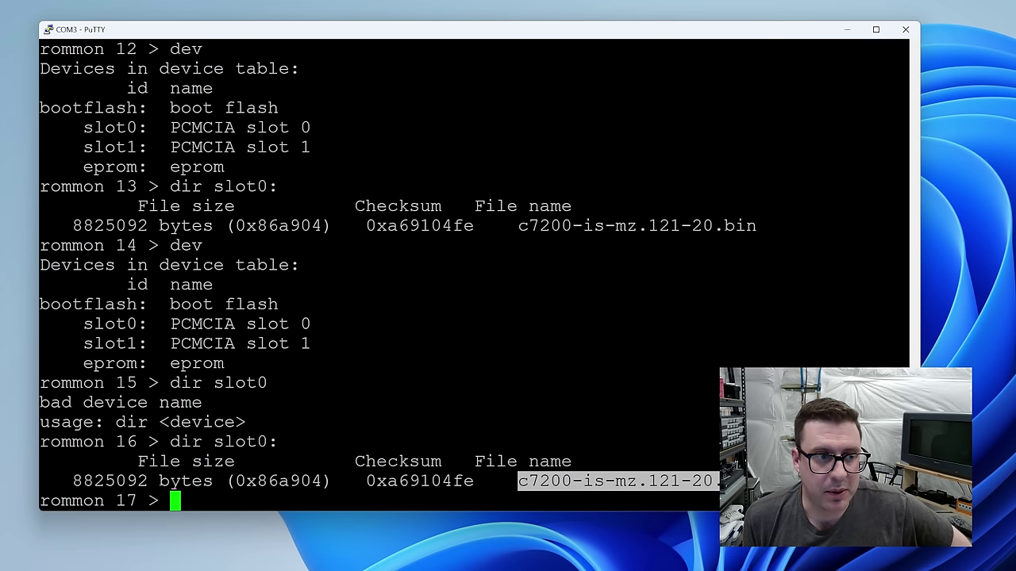
pyautogui.write('boot slot0:')
pyautogui.press('shift+Insert')
pyautogui.write('bin')
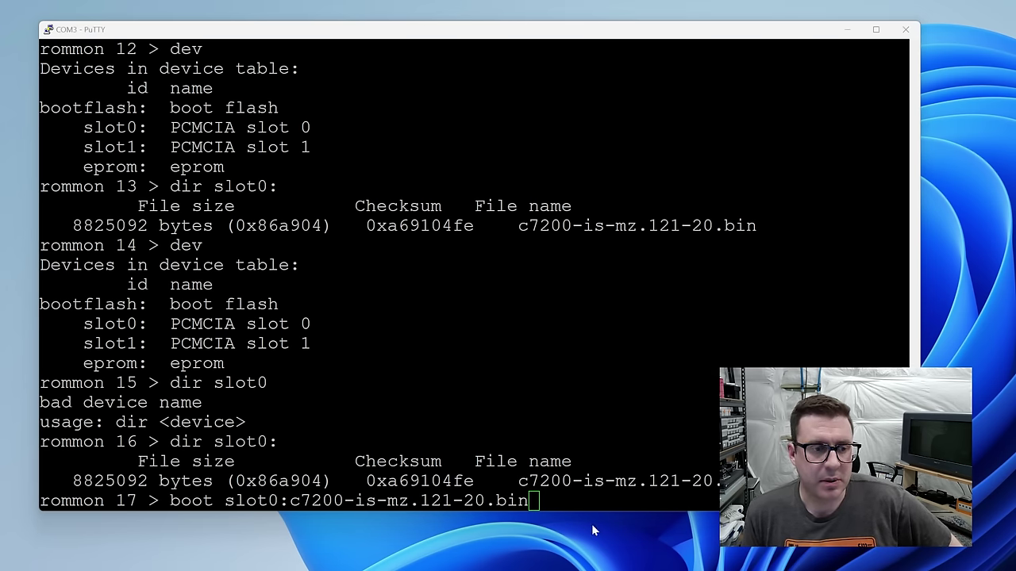
pyautogui.click(453, 512)
pyautogui.moveTo(225, 501); pyautogui.dragTo(526, 501)
pyautogui.click(525, 501)
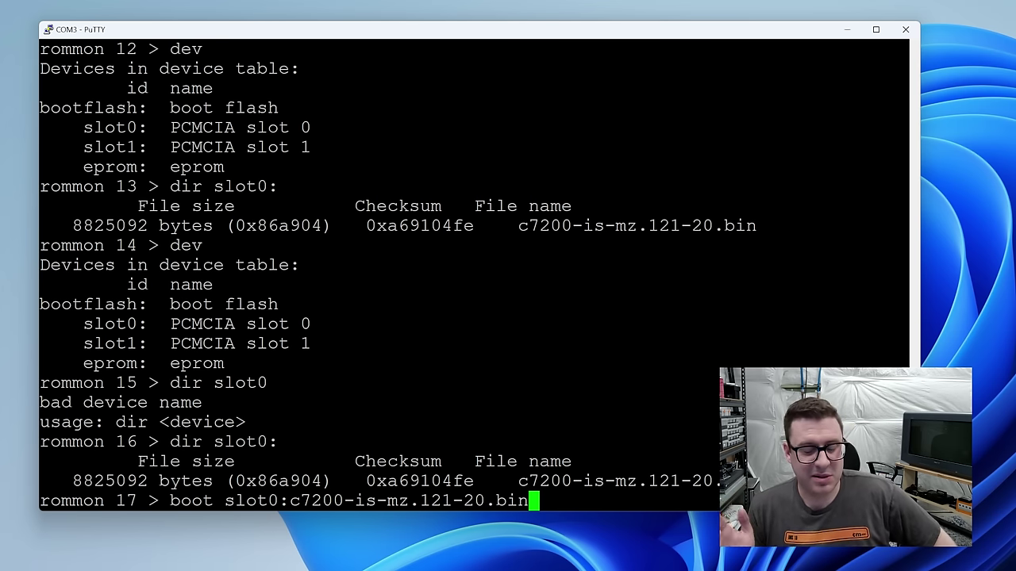
pyautogui.press('Return')
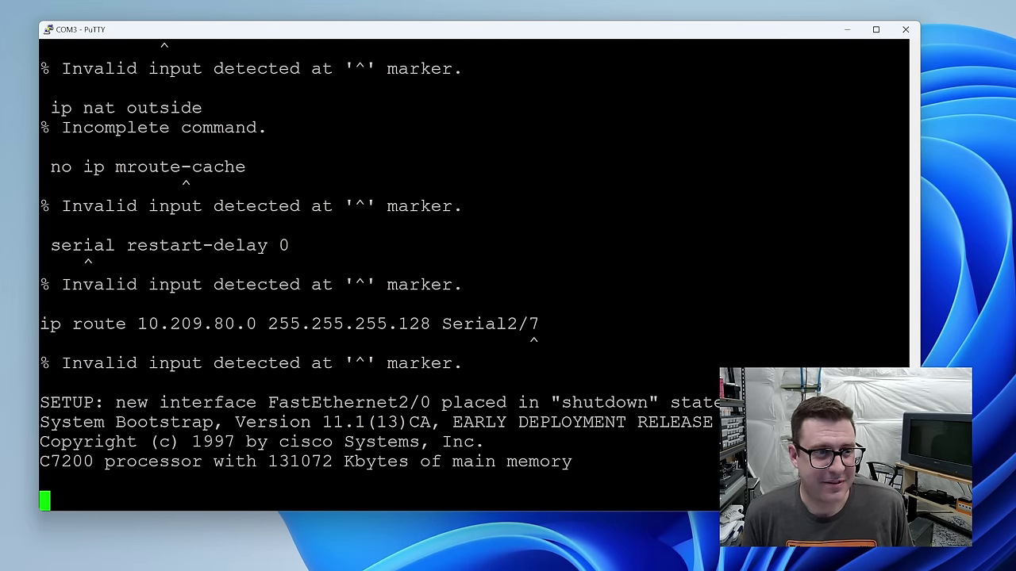
pyautogui.moveTo(268, 403); pyautogui.dragTo(431, 402)
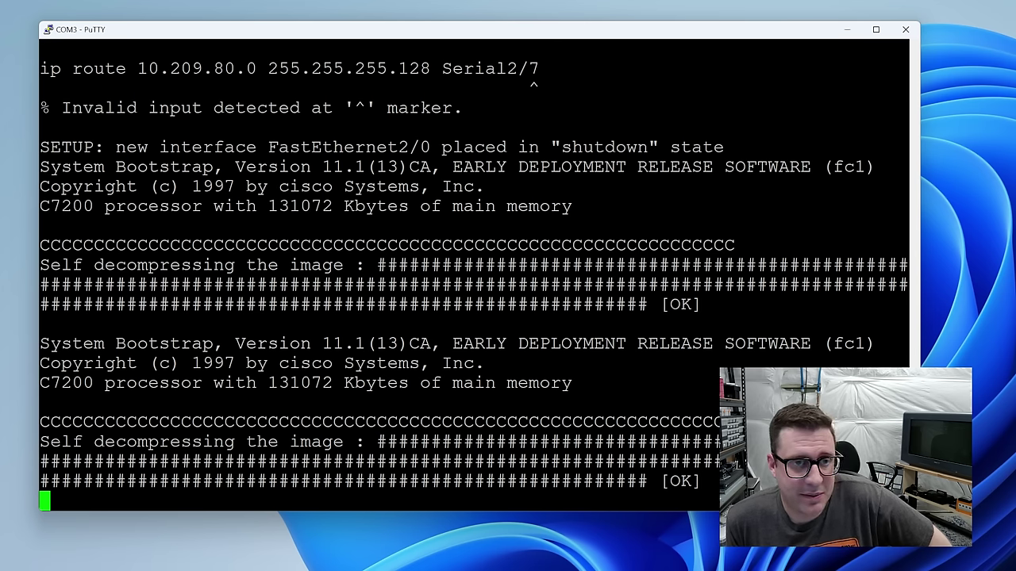
pyautogui.scroll(2, 476, 270)
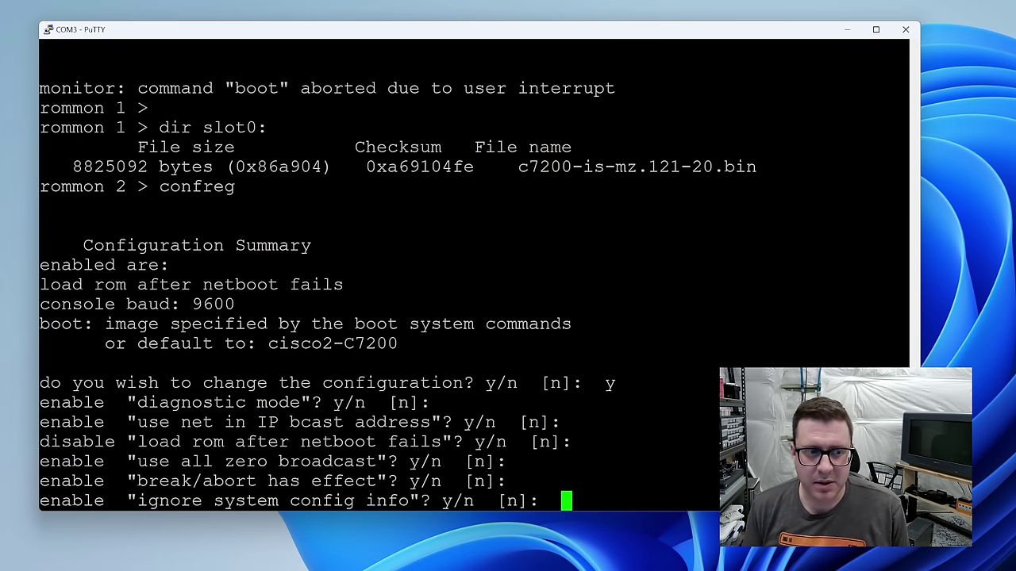
# - Enable "ignore system config info" in the configuration register, keep the console baud rate, and finish the confreg dialog
pyautogui.moveTo(146, 514); pyautogui.dragTo(410, 508)
pyautogui.write('y')
pyautogui.press('Return')
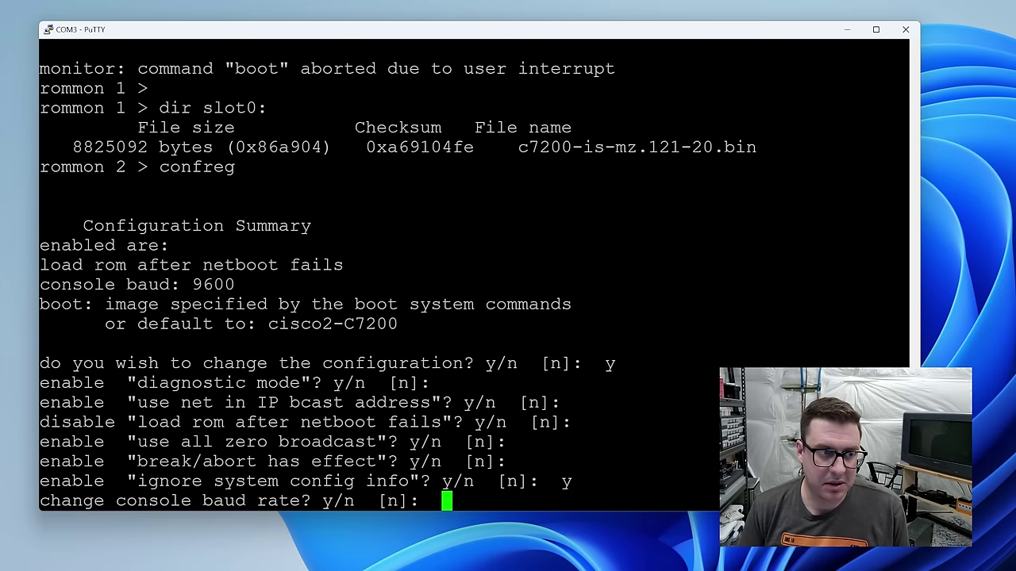
pyautogui.write('n')
pyautogui.press('Return')
pyautogui.write('y')
pyautogui.press('Return')
pyautogui.press('Return')
pyautogui.write('n')
pyautogui.press('Return')
# - Reset the router and check the "ignore system config info" setting with confreg, declining further configuration changes
pyautogui.write('reset')
pyautogui.press('Return')
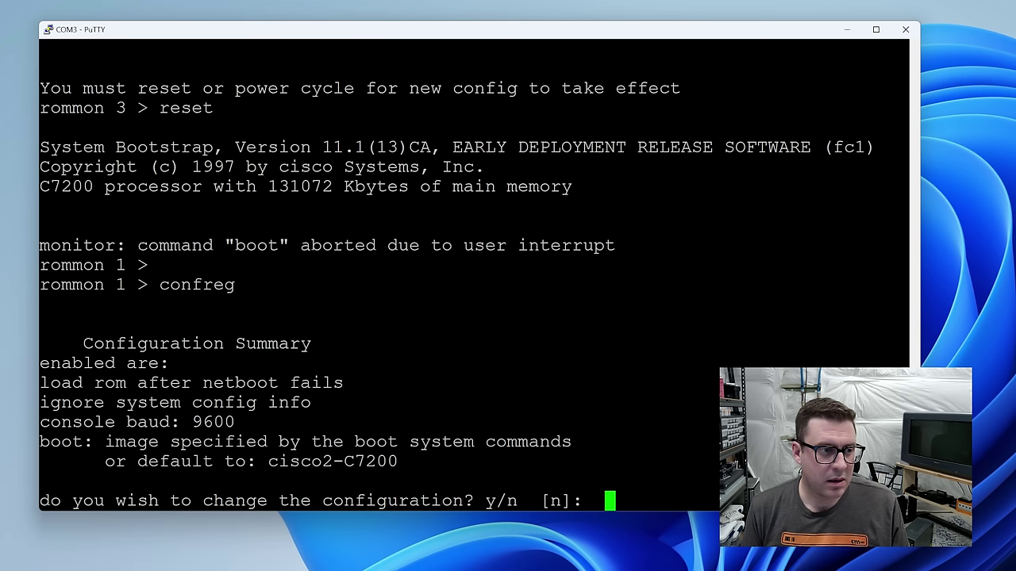
pyautogui.moveTo(40, 402); pyautogui.dragTo(715, 402)
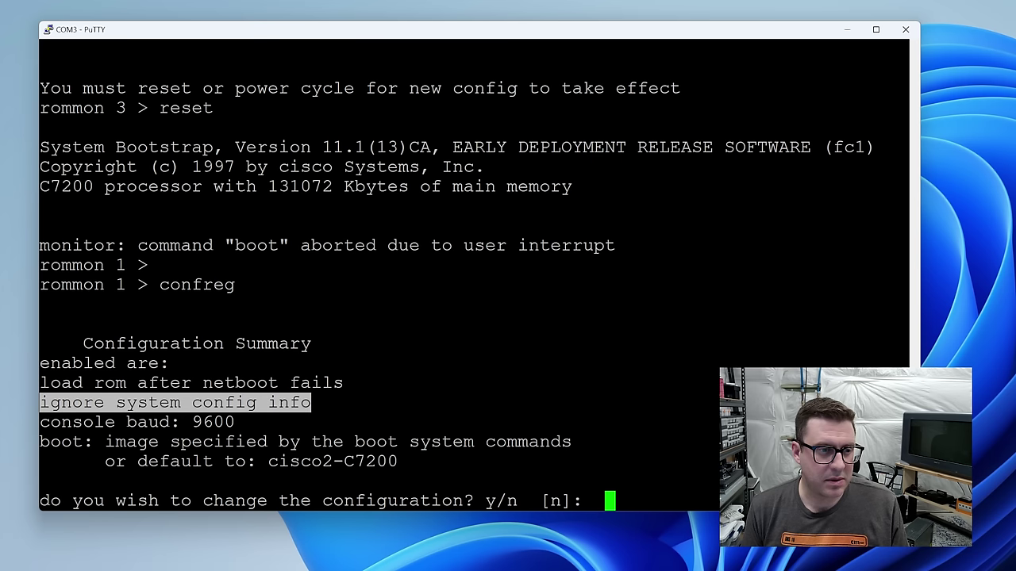
pyautogui.write('n')
pyautogui.press('Return')
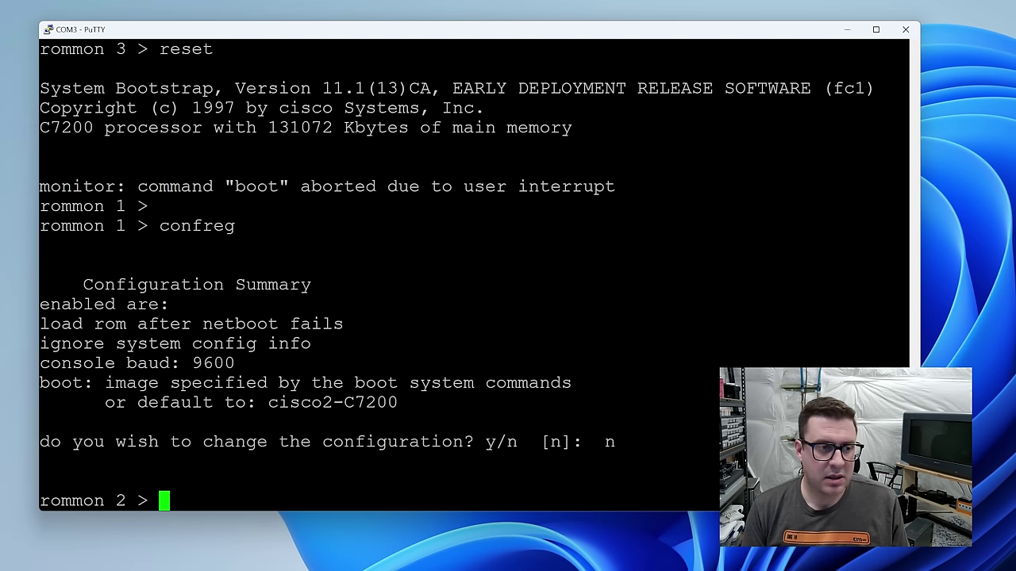
# - Boot the router with boot slot0: and decline the initial configuration dialog to reach the router prompt
pyautogui.write('boot slot0:')
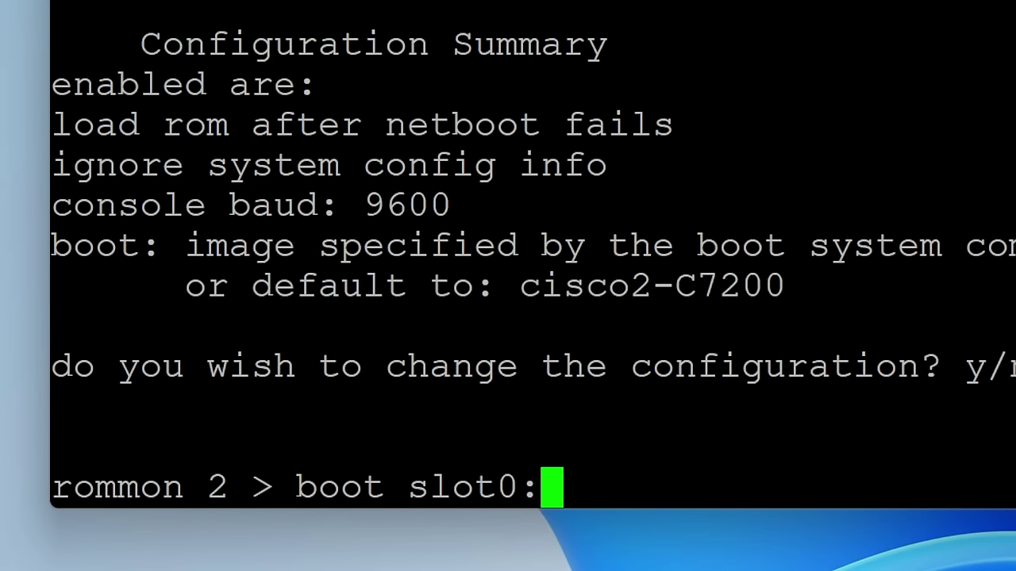
pyautogui.press('Return')
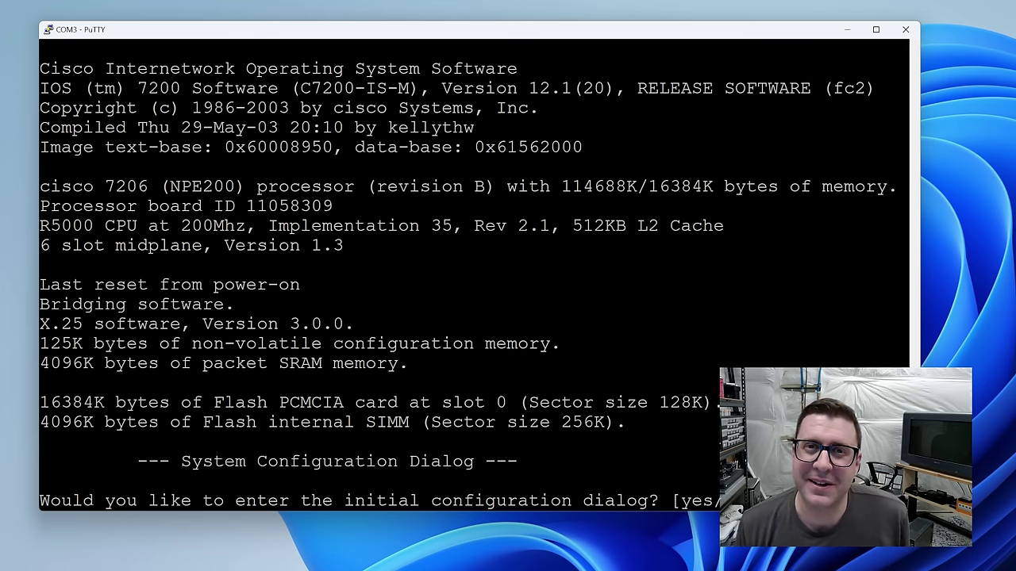
pyautogui.write('no')
pyautogui.press('Return')
pyautogui.press('Return')
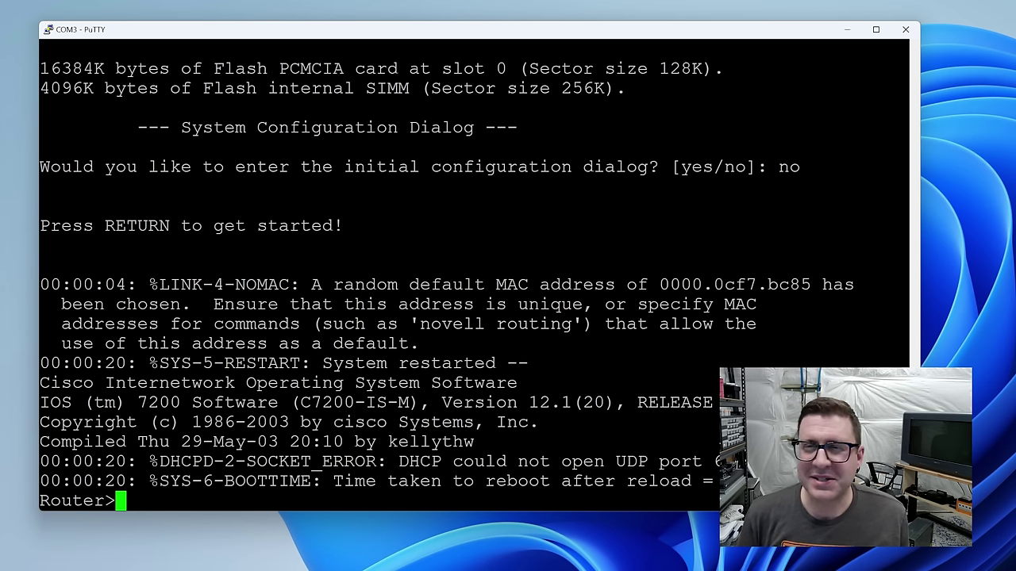
pyautogui.press('Return')
pyautogui.press('Return')
pyautogui.press('Return')
pyautogui.press('Return')
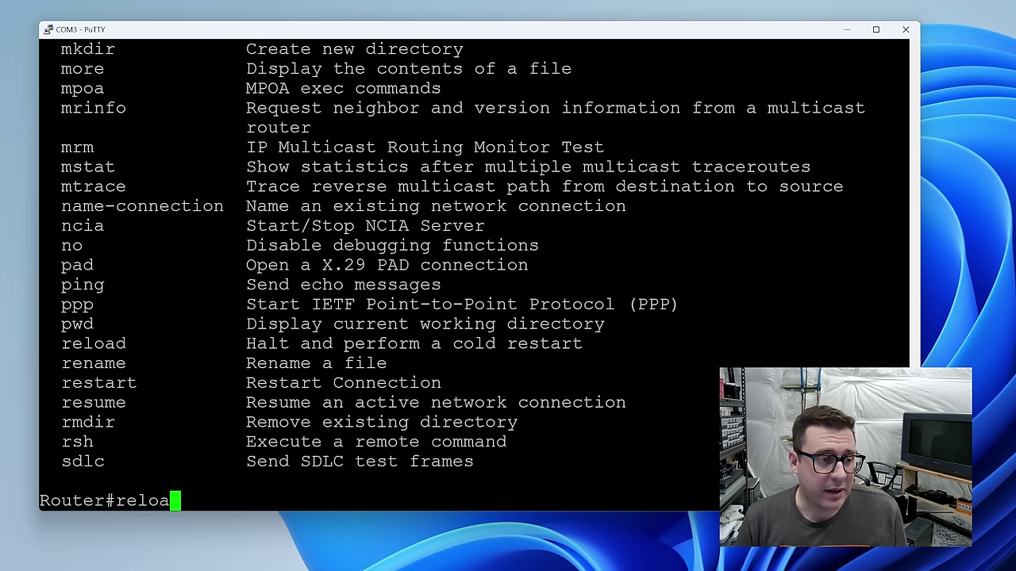
# - Restart the router with the reload command and accept the reload confirmation
pyautogui.write('d')
pyautogui.press('Return')
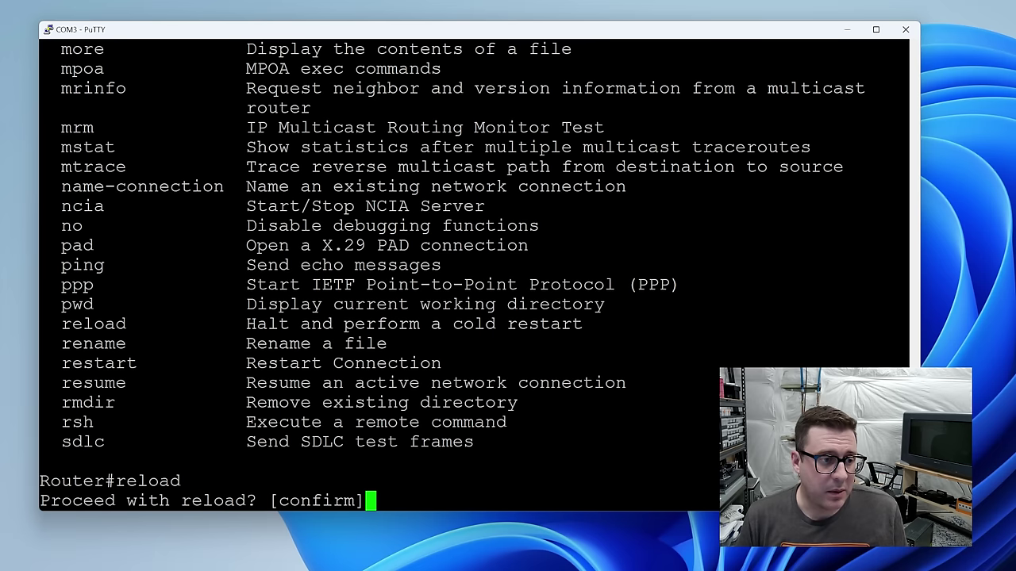
pyautogui.press('Return')
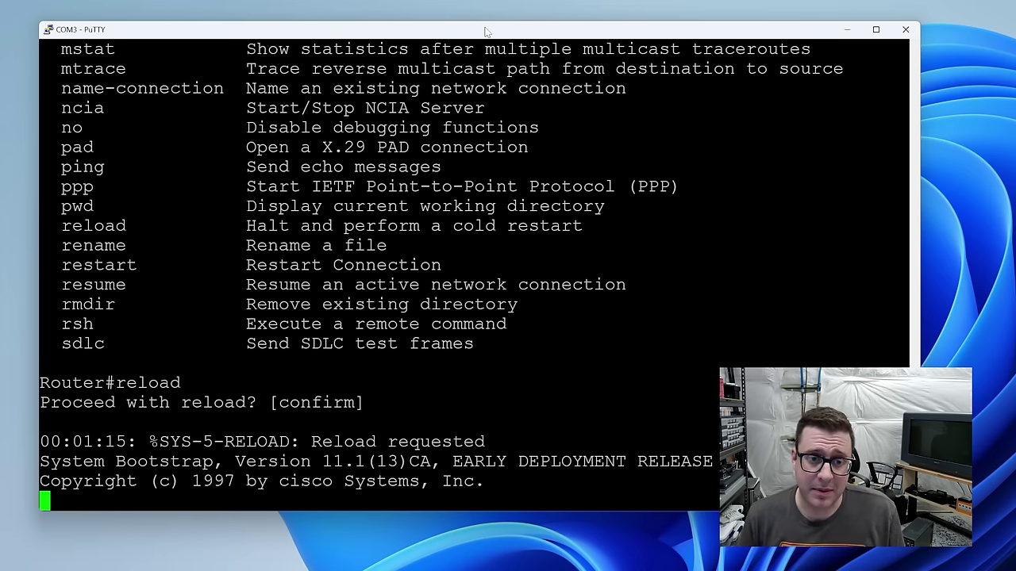
# - Send a break signal during the restart and review the configuration register with confreg
pyautogui.rightClick(486, 31)
pyautogui.moveTo(516, 130)
pyautogui.click(659, 129)
pyautogui.write('confreg')
pyautogui.press('Return')
pyautogui.moveTo(40, 402); pyautogui.dragTo(291, 403)
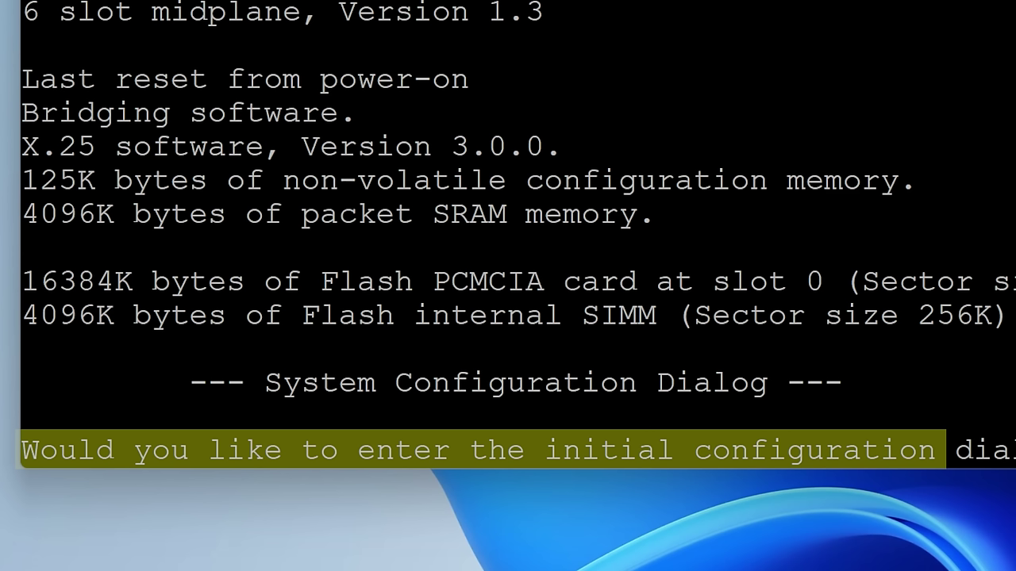
# - Decline the initial configuration dialog with no after the router boots
pyautogui.write('no')
pyautogui.press('Return')
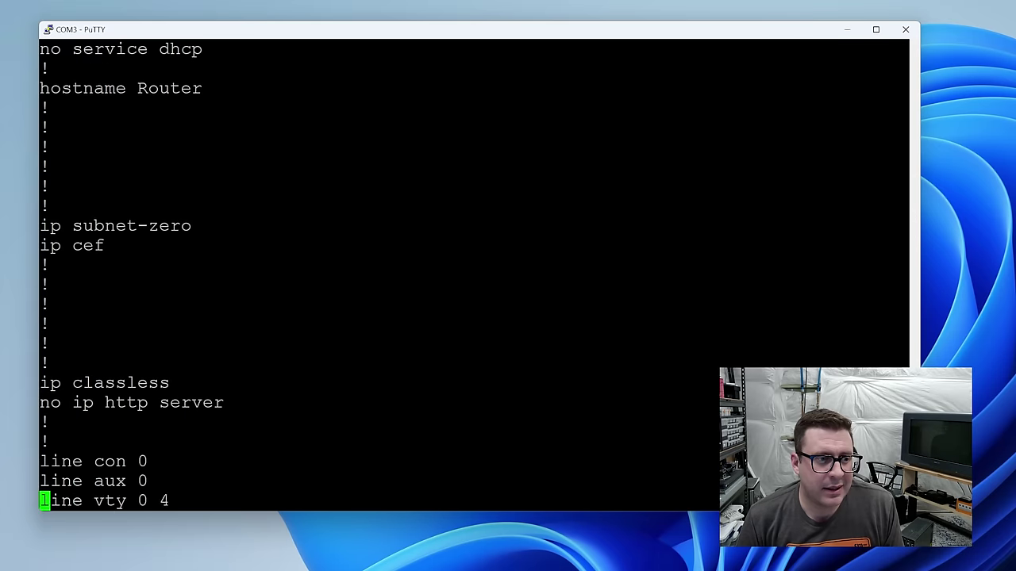
# - Advance through the rest of the running configuration until the privileged router prompt returns
pyautogui.press('Return')
pyautogui.press('Return')
pyautogui.press('Return')
pyautogui.press('Return')
pyautogui.press('Return')
pyautogui.press('Return')
pyautogui.press('Return')
pyautogui.press('Return')
pyautogui.press('Return')
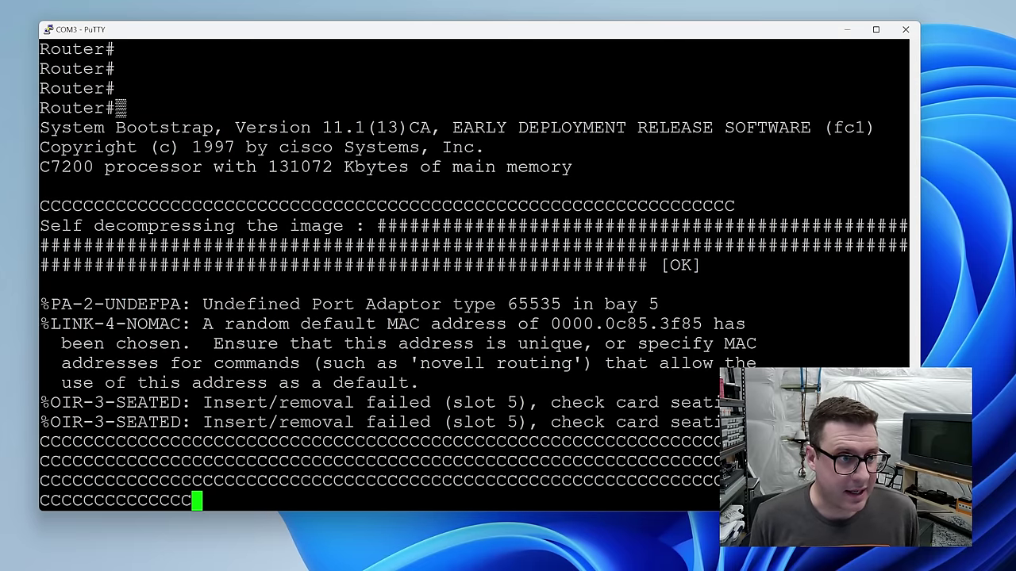
# - Examine the boot messages about the port adaptor in bay 5 and the slot 5 card seating, and run show diag
pyautogui.moveTo(203, 304); pyautogui.dragTo(682, 304)
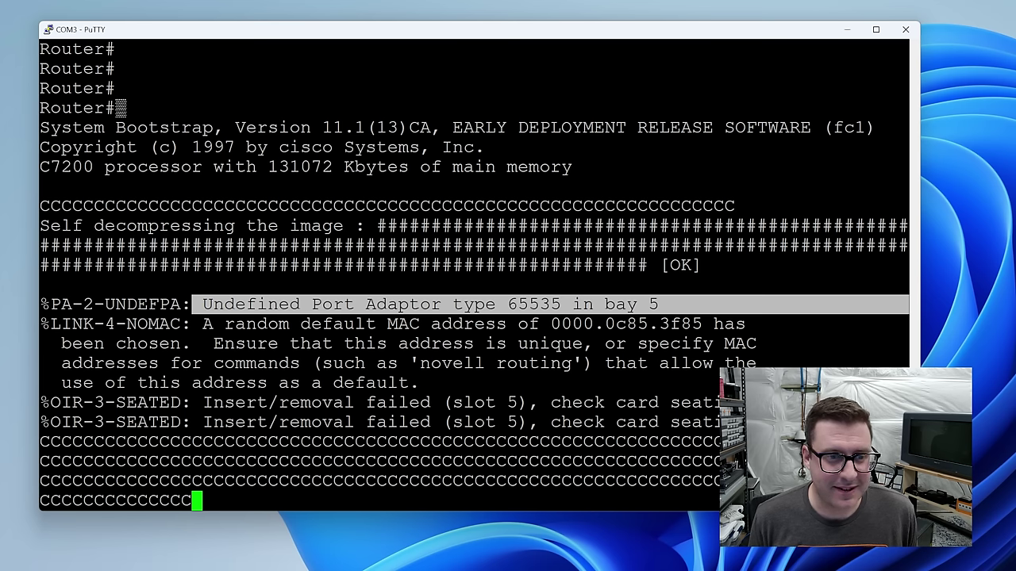
pyautogui.moveTo(550, 402); pyautogui.dragTo(719, 402)
pyautogui.click(719, 402)
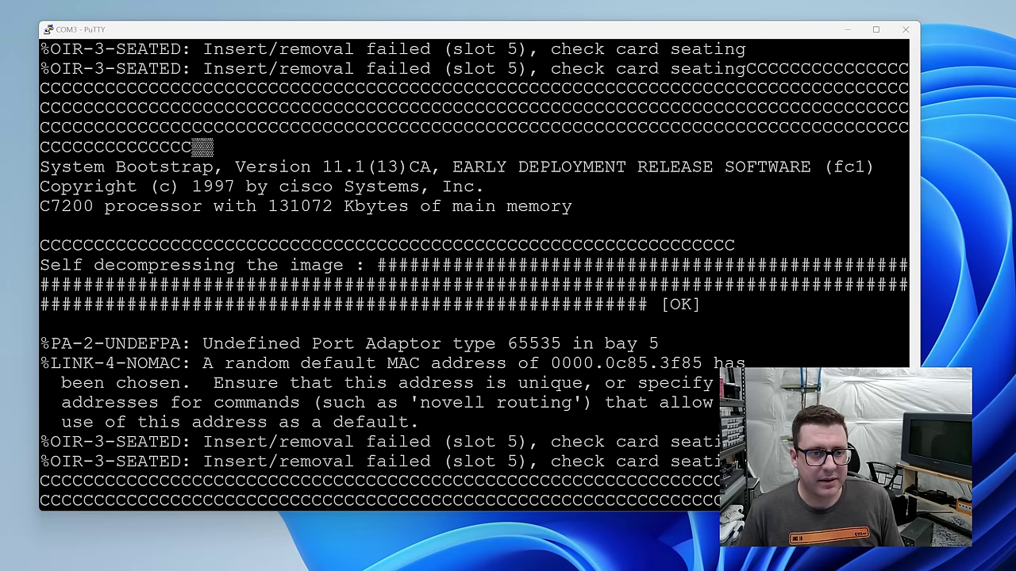
pyautogui.moveTo(551, 441); pyautogui.dragTo(719, 441)
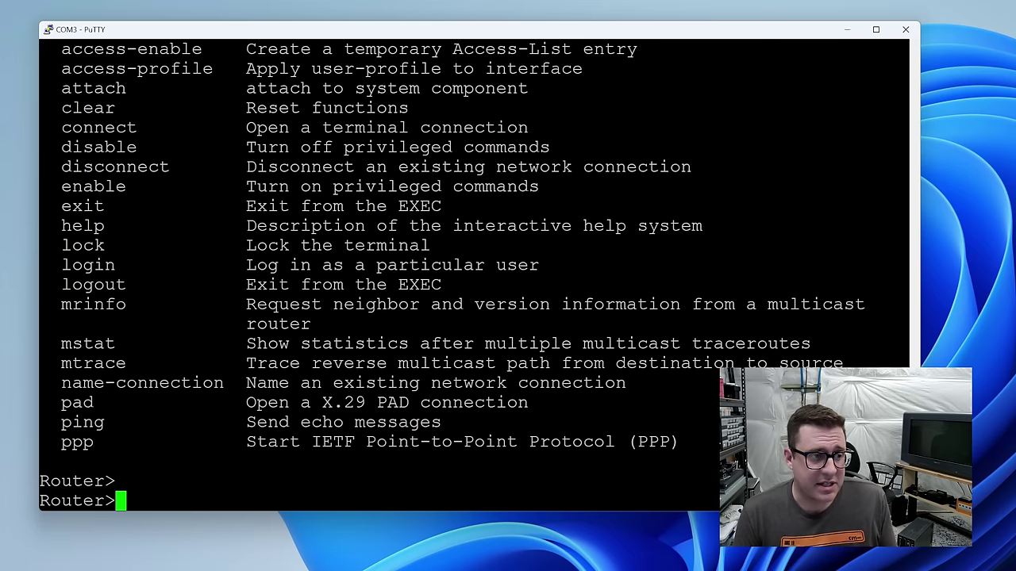
pyautogui.write('iag')
pyautogui.press('Return')
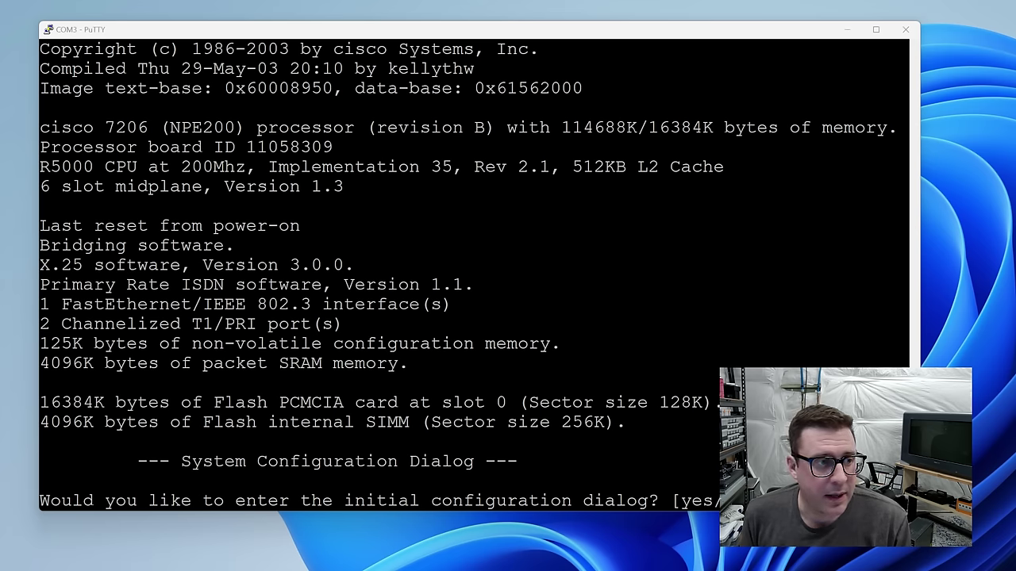
# - Decline the initial configuration dialog with no and run show diag to examine the slot 1 port adapter
pyautogui.moveTo(51, 304); pyautogui.dragTo(256, 304)
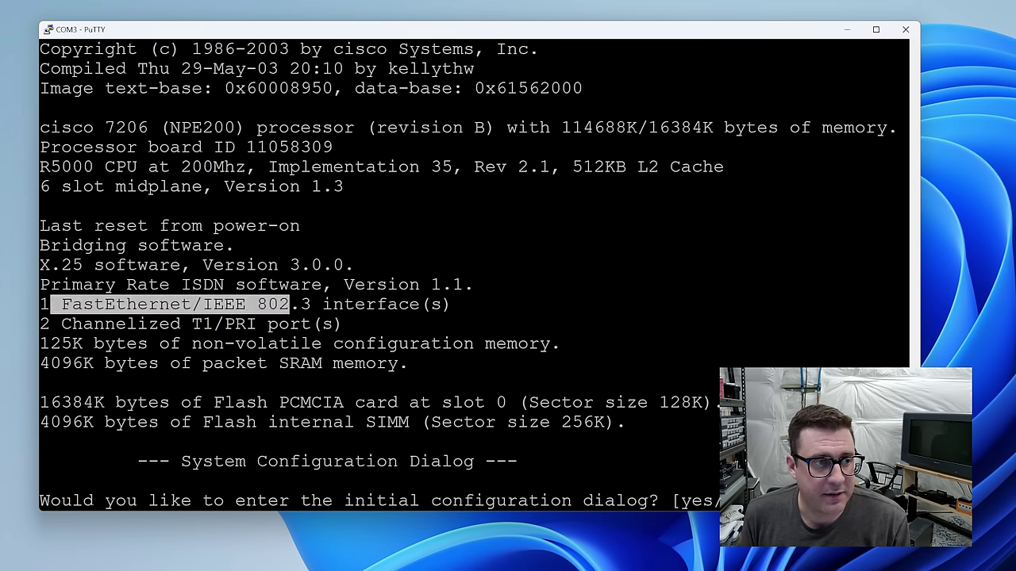
pyautogui.write('o')
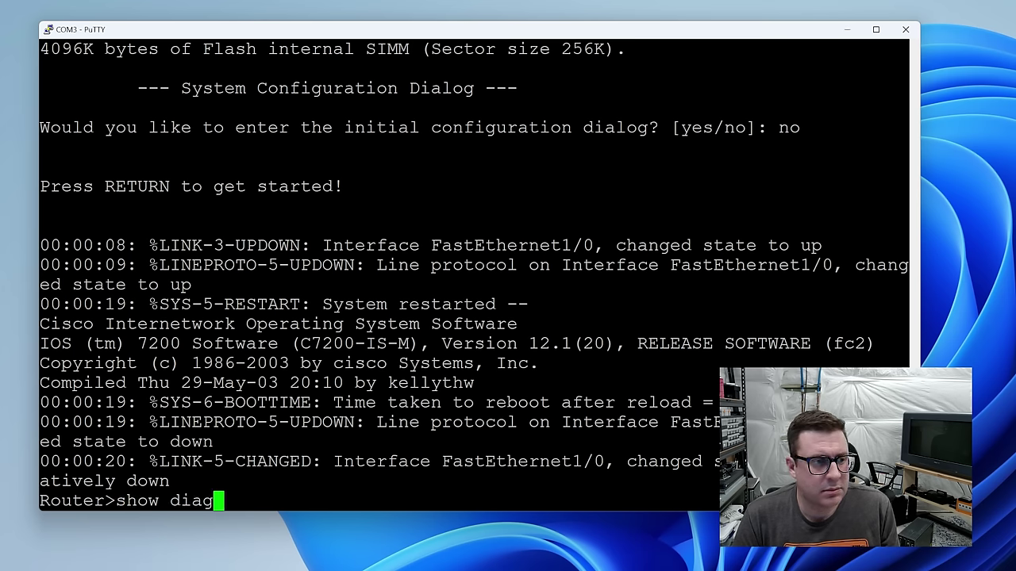
pyautogui.write('w diag')
pyautogui.press('Return')
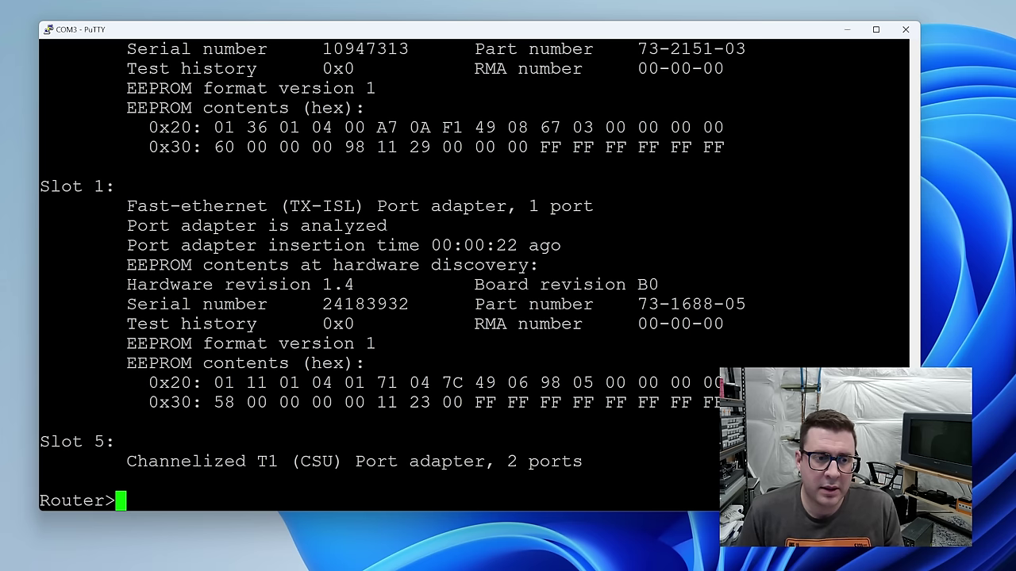
pyautogui.moveTo(127, 206); pyautogui.dragTo(793, 207)
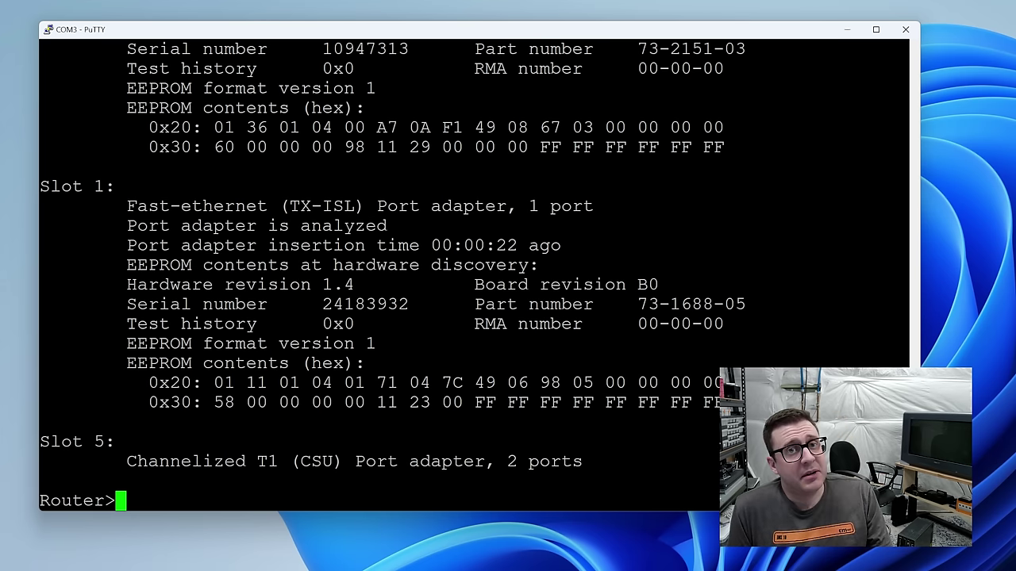
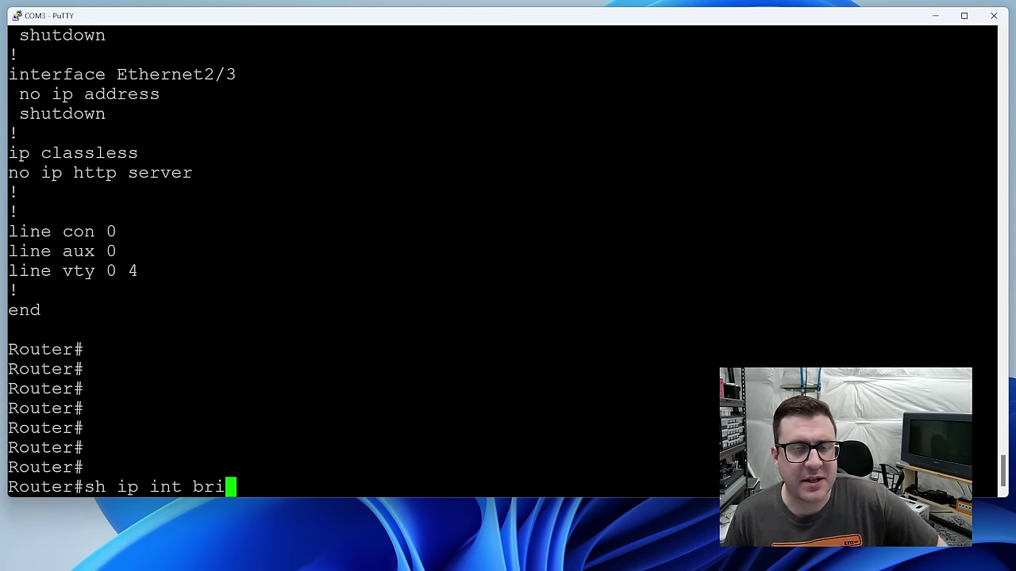
# - List the router's interfaces with sh ip int bri and review the FastEthernet and Ethernet entries
pyautogui.press('Return')
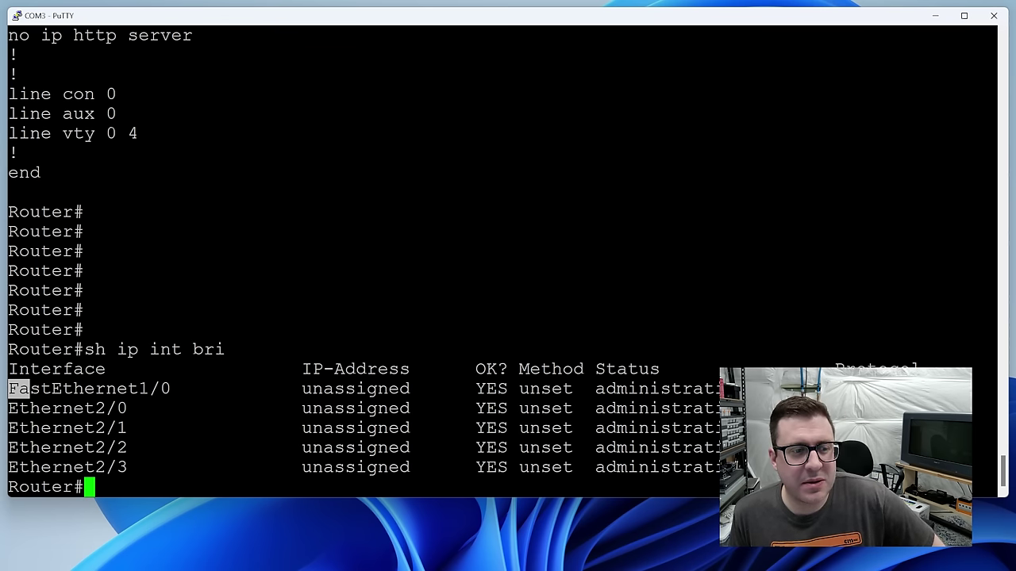
pyautogui.moveTo(30, 389); pyautogui.dragTo(148, 467)
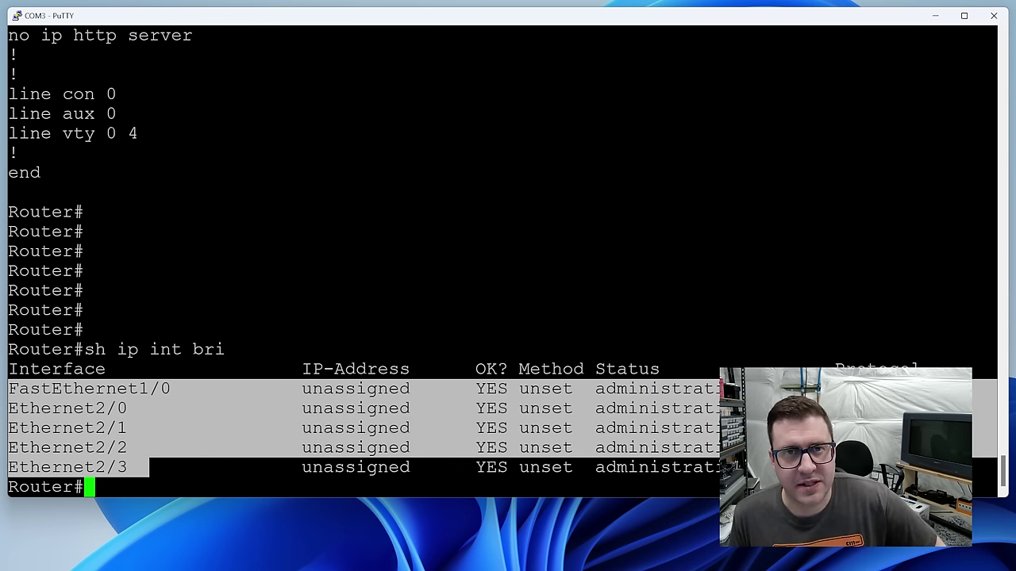
pyautogui.click(148, 467)
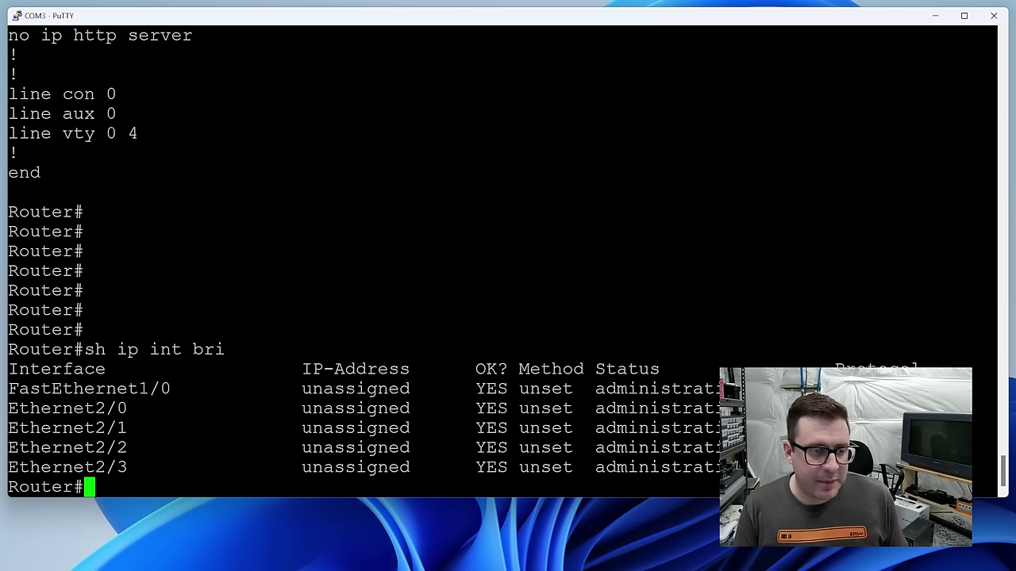
pyautogui.press('Return')
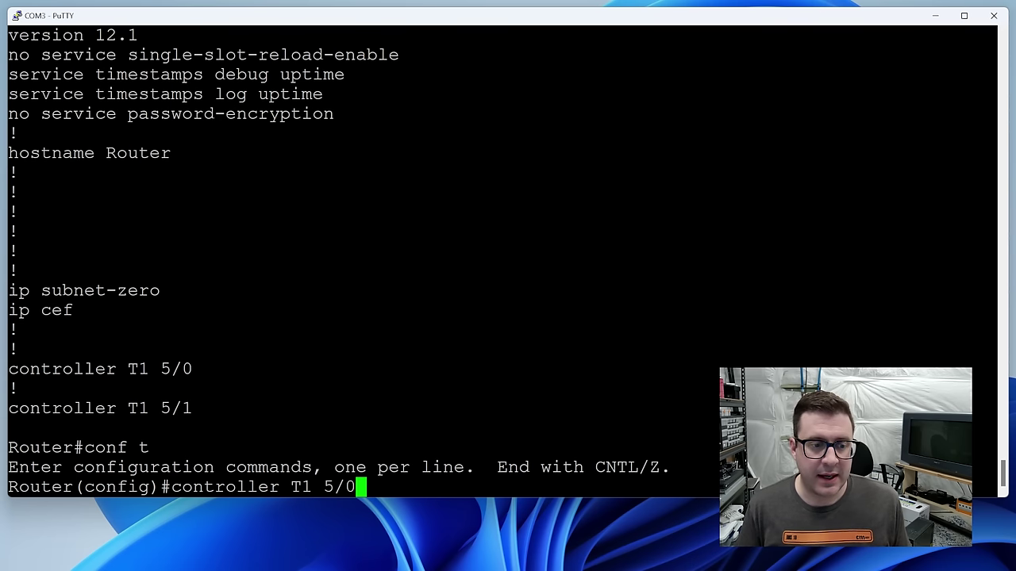
# - Configure controller T1 5/0 with linecode b8zs, framing esf and channel-group 0 timeslots 1-24, and leave configuration mode
pyautogui.press('Return')
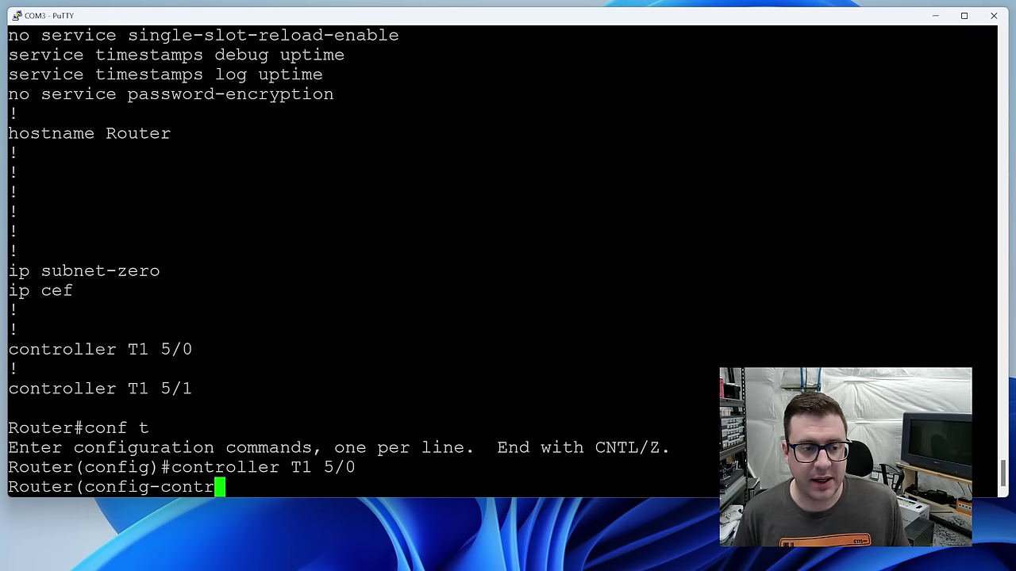
pyautogui.write('linecode b8zs')
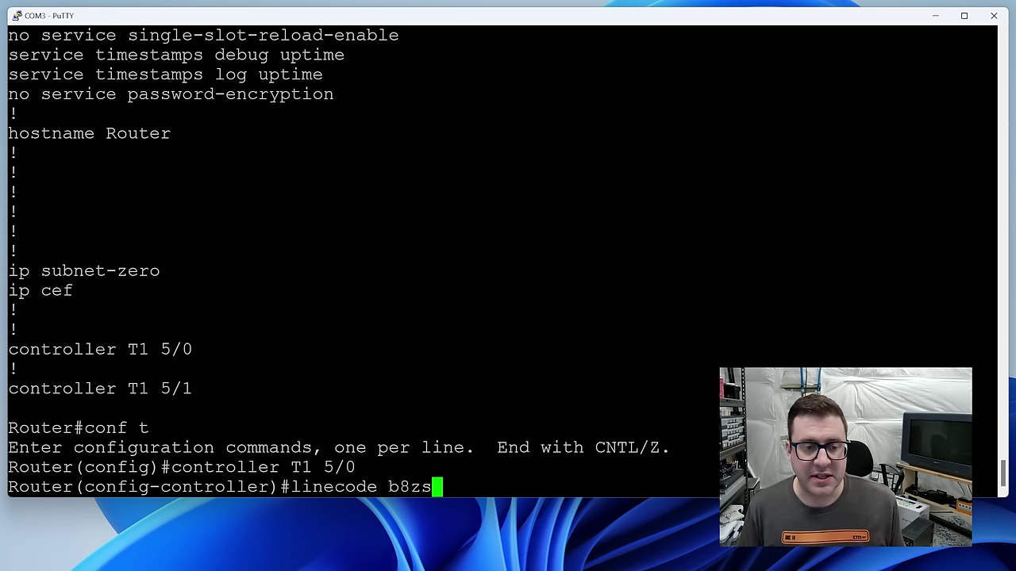
pyautogui.press('Return')
pyautogui.write('framing esf')
pyautogui.press('Return')
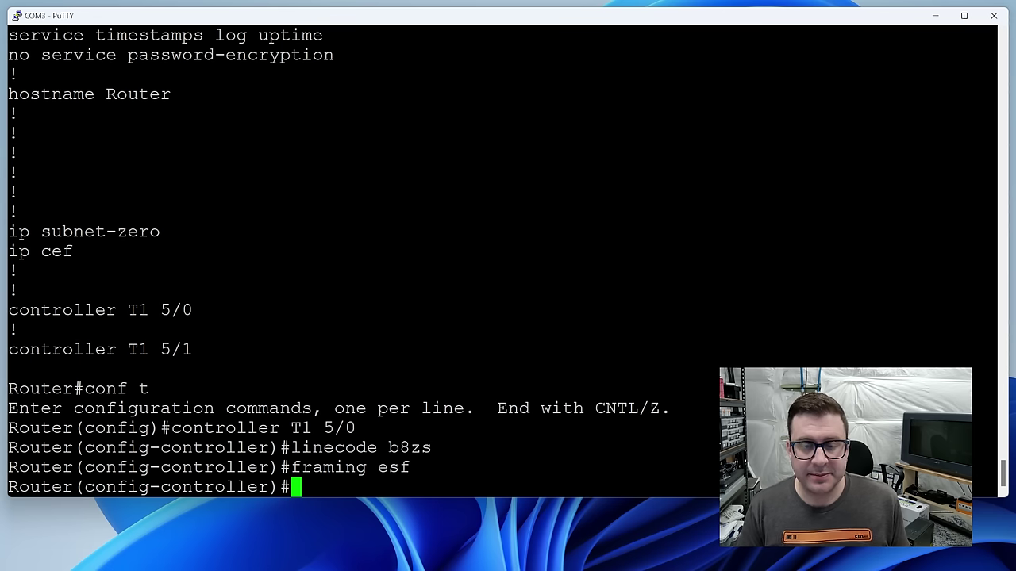
pyautogui.write('channel-group 0 timeslots 1-24')
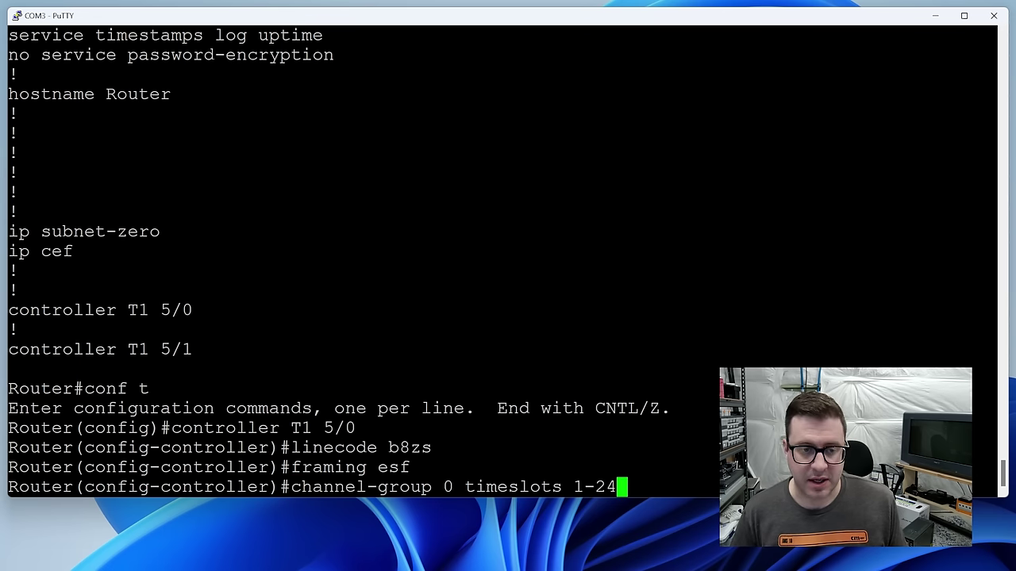
pyautogui.press('Return')
pyautogui.hotkey('ctrl', 'z')
# - List the interfaces with sh ip int bri, copy the name Serial5/0:0 and check that interface's status
pyautogui.write('sh ip int bri')
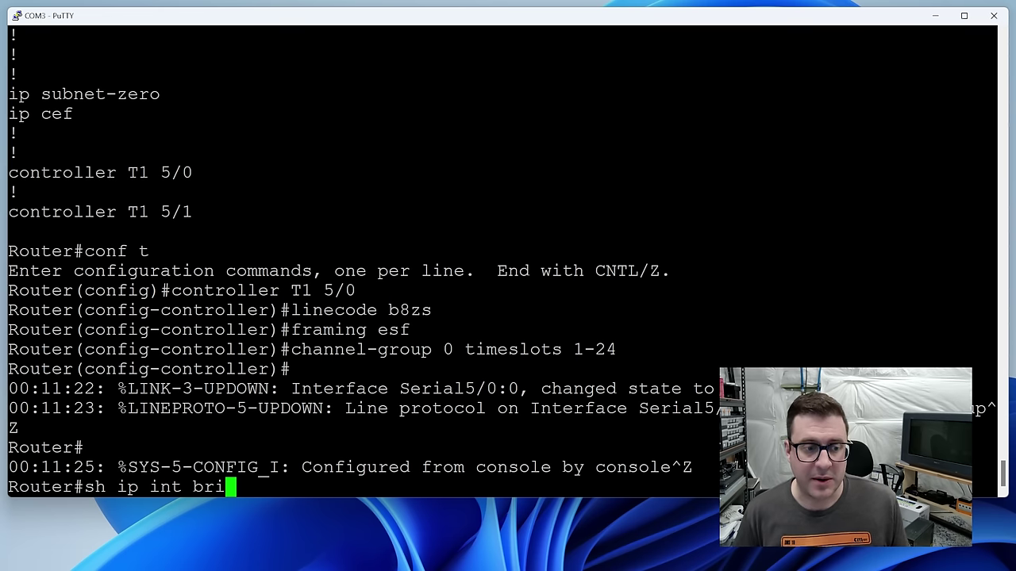
pyautogui.press('Return')
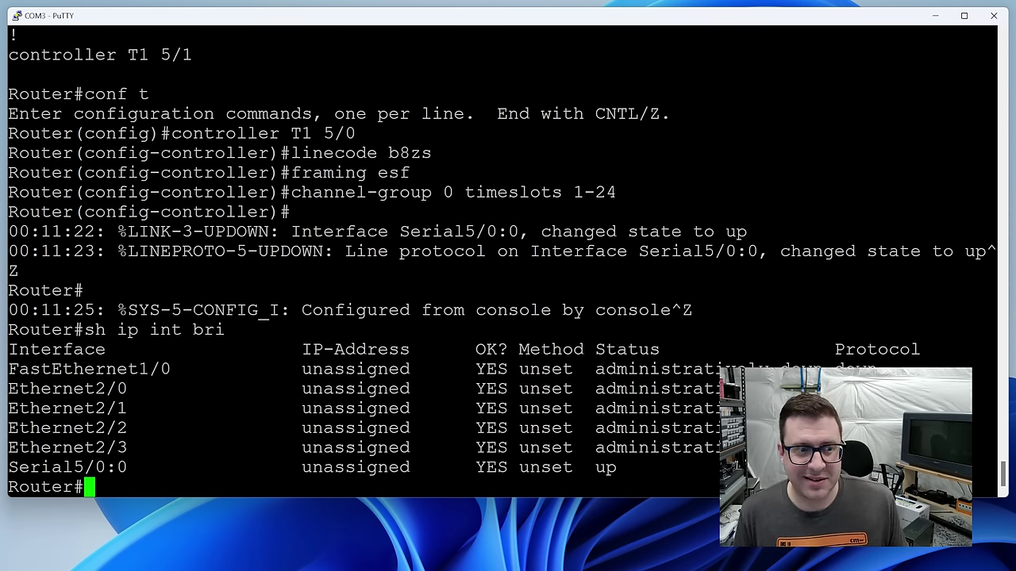
pyautogui.moveTo(8, 468); pyautogui.dragTo(129, 467)
pyautogui.hotkey('ctrl', 'c')
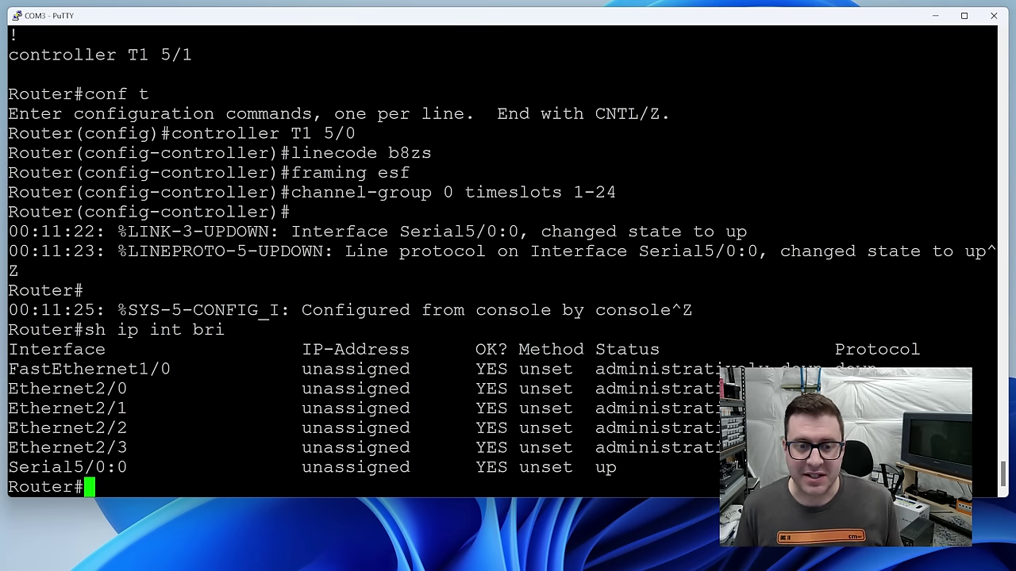
pyautogui.doubleClick(606, 468)
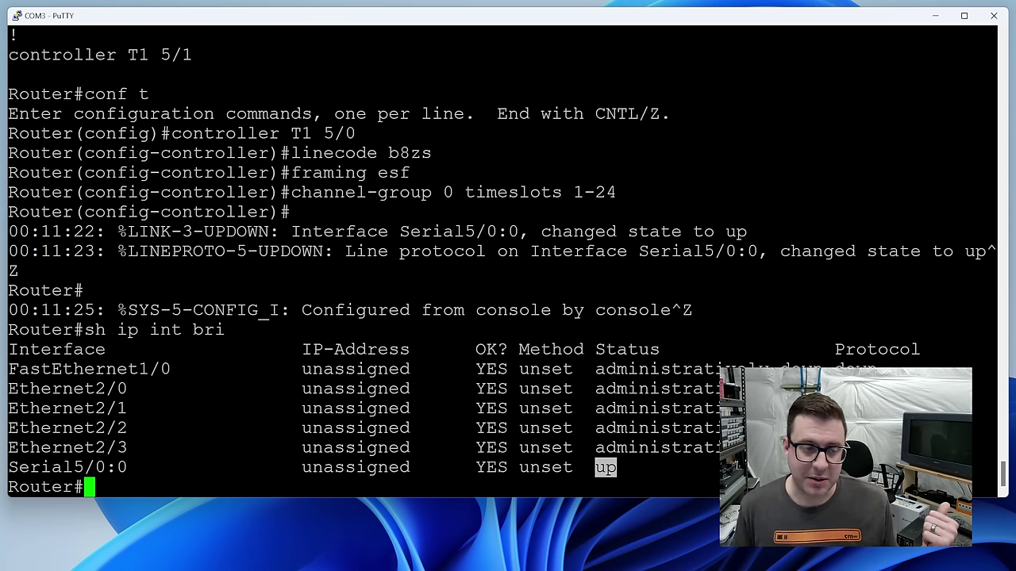
# - Assign 10.0.0.1 255.255.255.0 to interface Serial5/0:0, enable it with no shut and leave configuration mode
pyautogui.write('int')
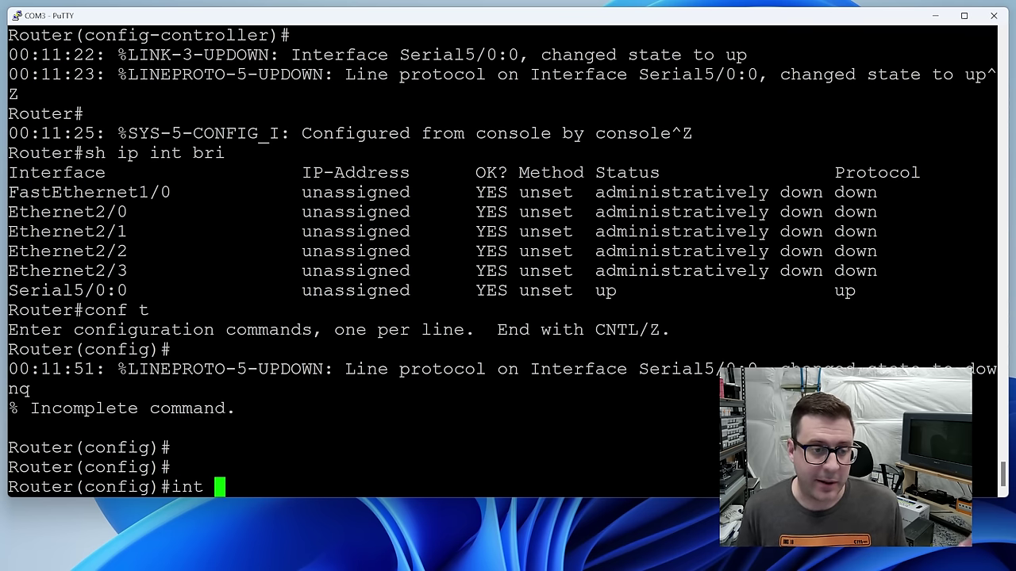
pyautogui.press('shift+Insert')
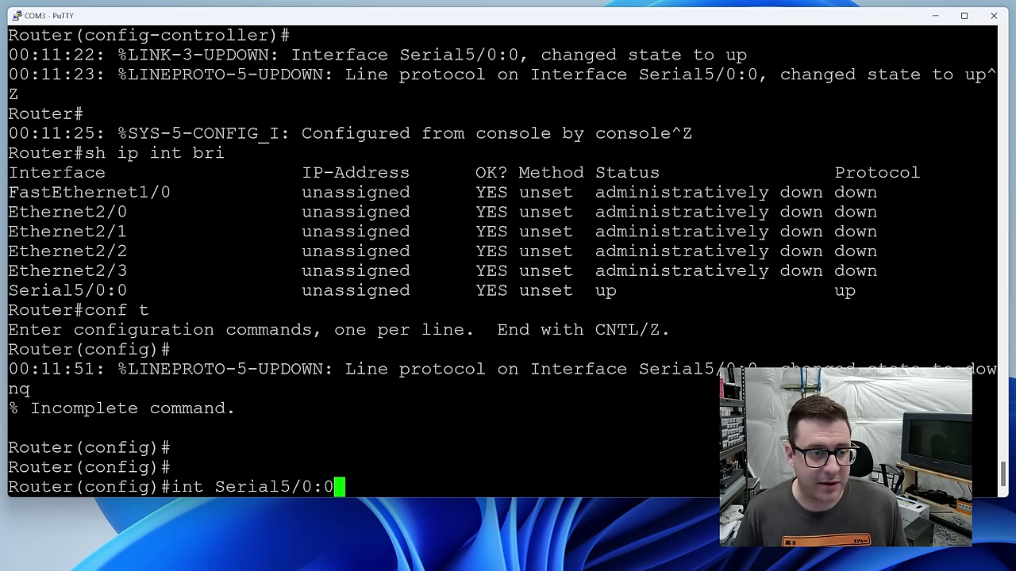
pyautogui.press('Return')
pyautogui.write('ip add 10.0.0.1 255.255.255.0')
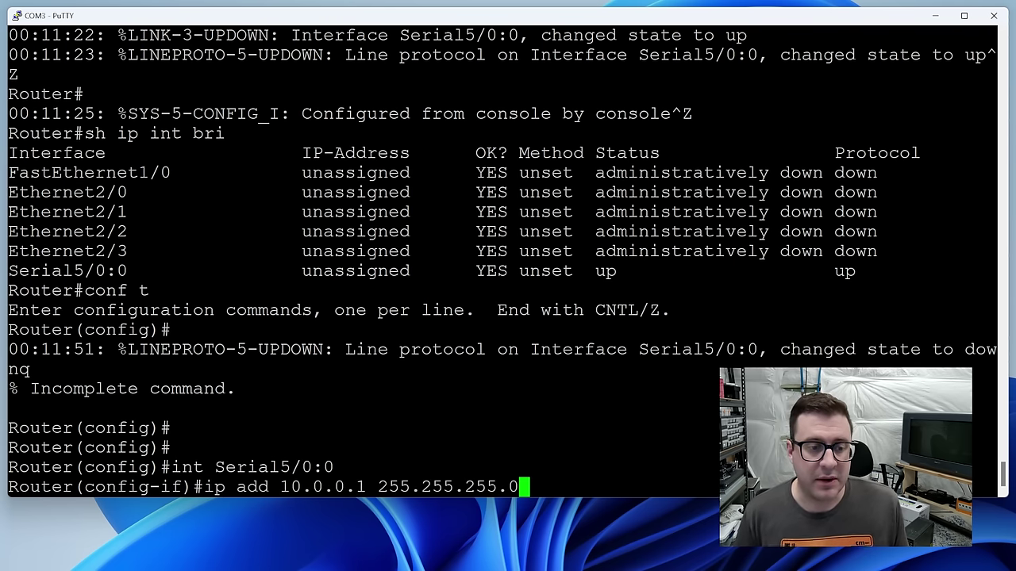
pyautogui.press('Return')
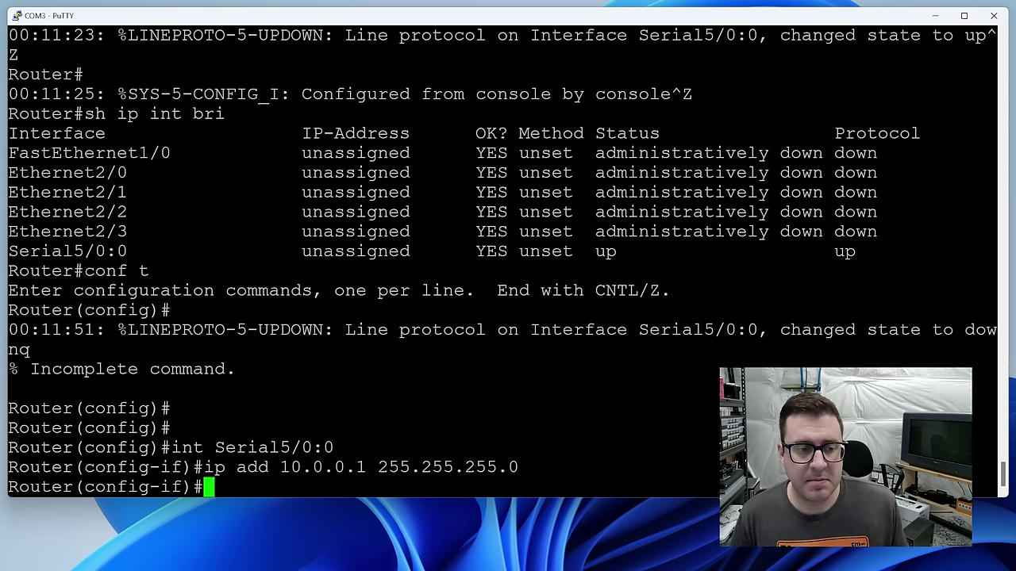
pyautogui.write('no shut')
pyautogui.press('Return')
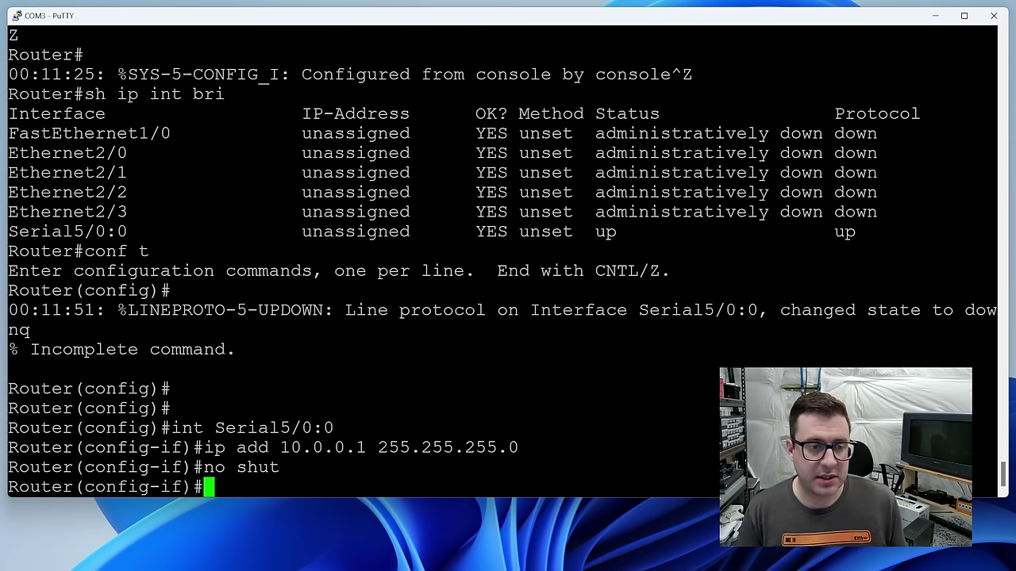
pyautogui.hotkey('ctrl', 'z')
# - Run sh ip int bri and check the name and IP address of the Serial5/0:0 interface
pyautogui.write('sh ip int bri')
pyautogui.press('Return')
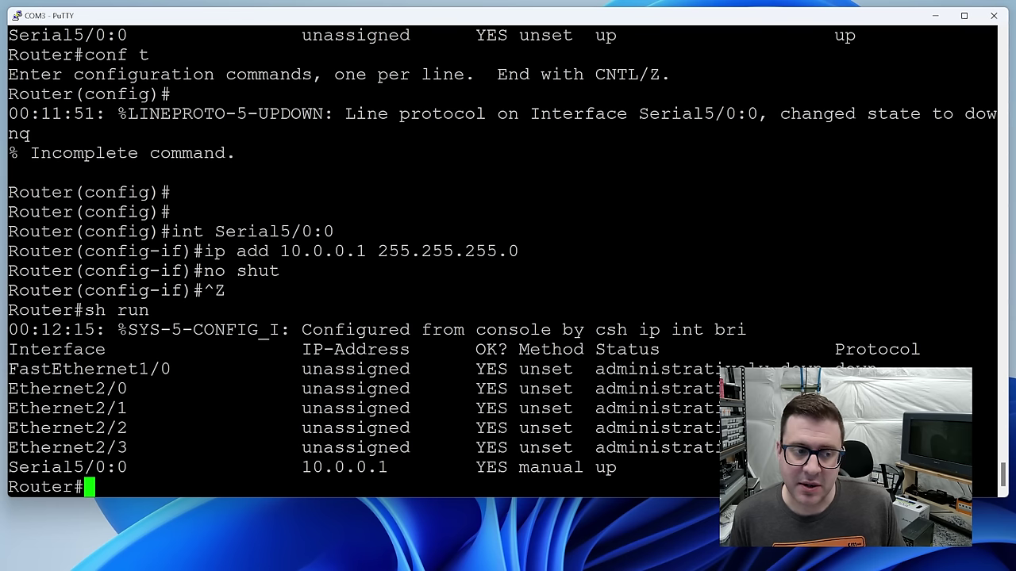
pyautogui.moveTo(9, 467); pyautogui.dragTo(95, 467)
pyautogui.moveTo(292, 468); pyautogui.dragTo(398, 467)
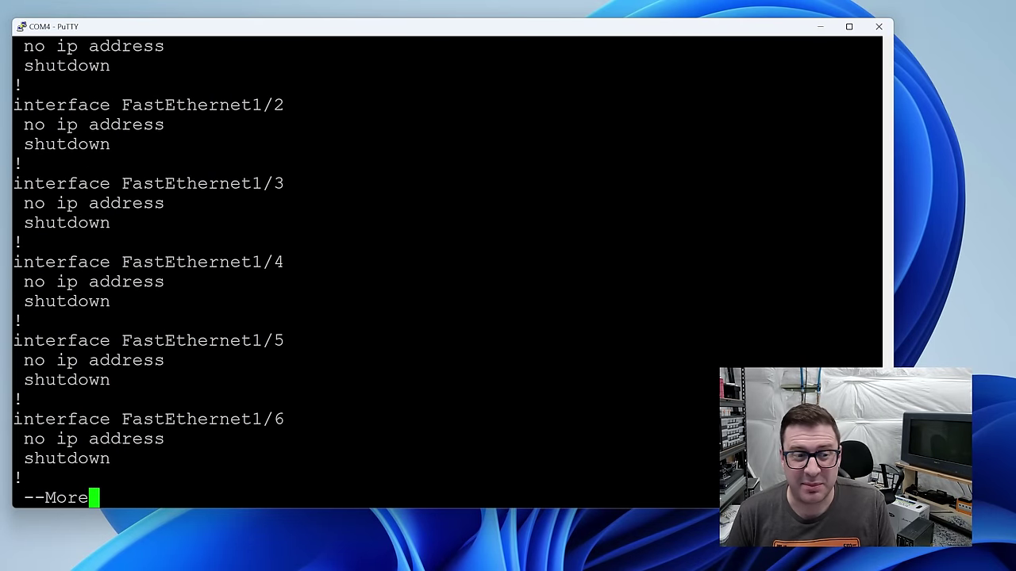
# - Page through the running configuration of the second router on COM4 and review its interfaces
pyautogui.press('space')
pyautogui.press('space')
pyautogui.press('space')
pyautogui.press('space')
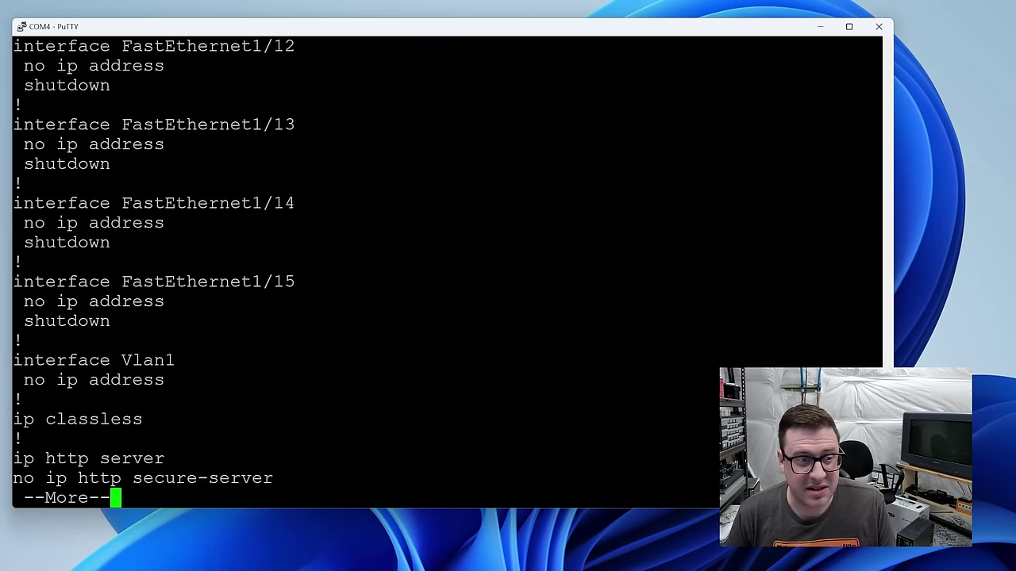
pyautogui.scroll(2, 445, 269)
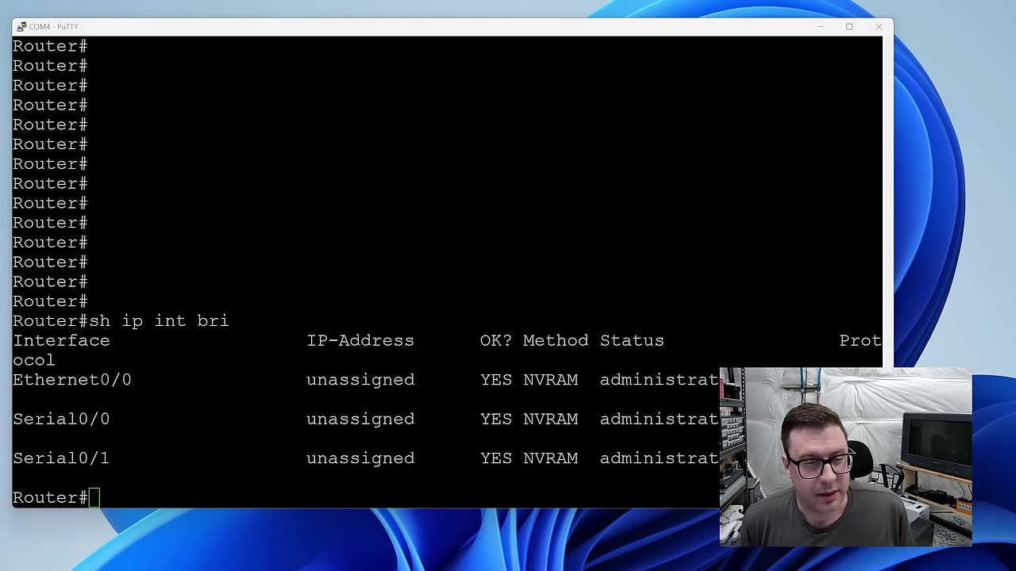
# - Assign 10.0.0.2 255.255.255.0 to Serial0/0 on the COM4 router, enable it with no shut and check its listed address
pyautogui.hotkey('alt', 'Tab')
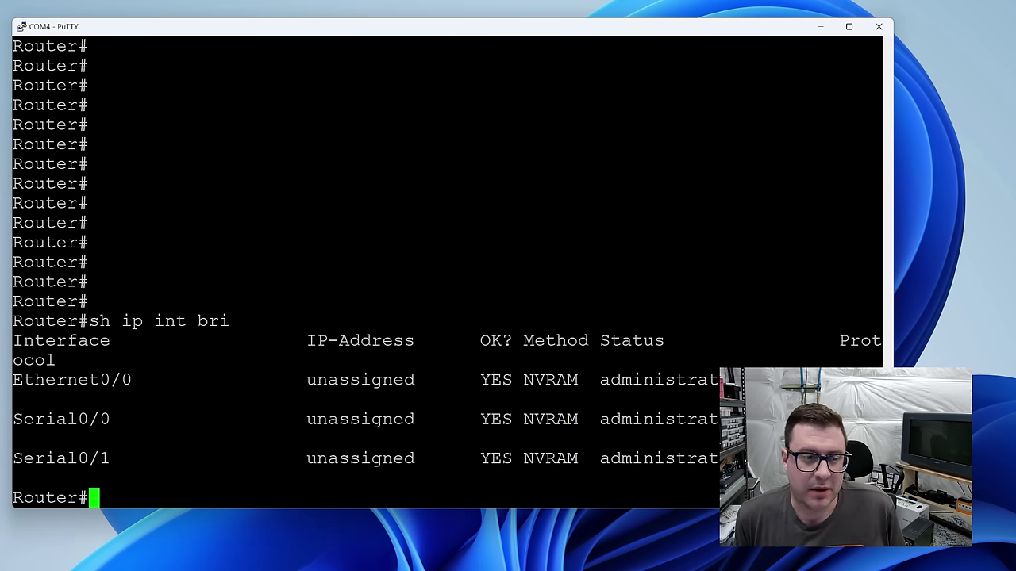
pyautogui.moveTo(13, 419); pyautogui.dragTo(111, 420)
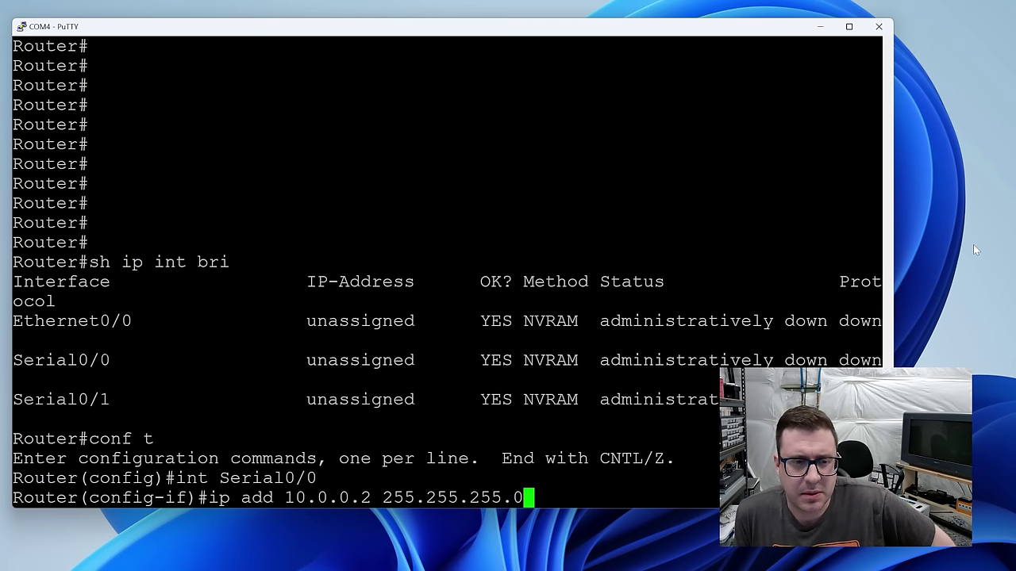
pyautogui.press('Return')
pyautogui.write('no shut')
pyautogui.press('Return')
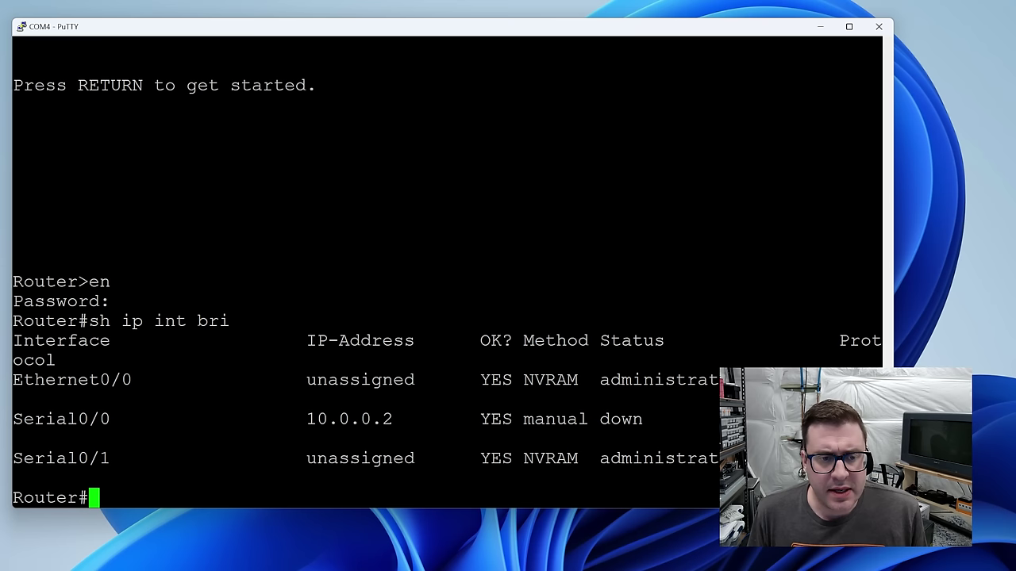
pyautogui.moveTo(307, 419); pyautogui.dragTo(392, 419)
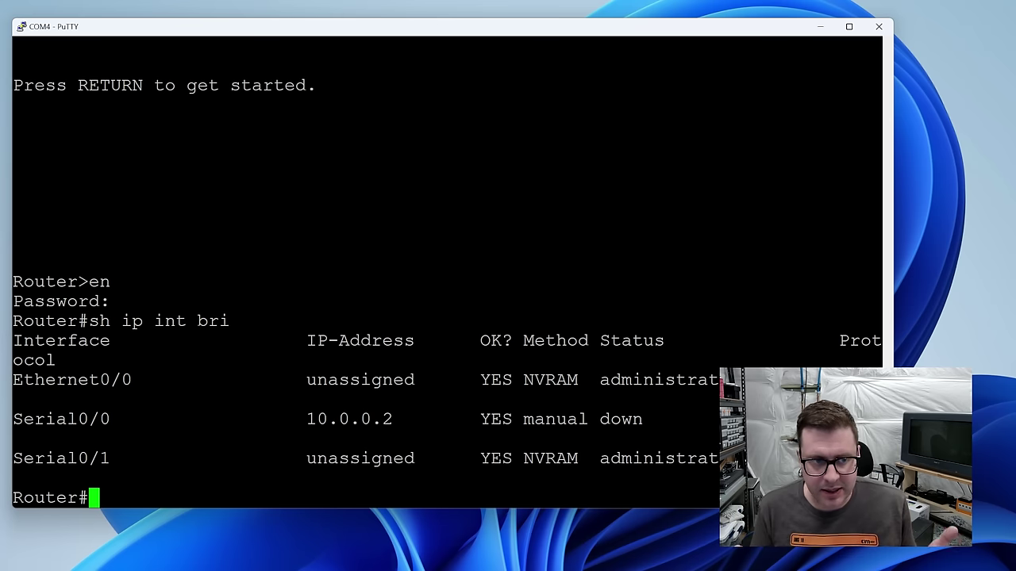
# - Show the service-module details of Serial0/0 on the COM4 router and examine its timeslots and clock source
pyautogui.write('show ser')
pyautogui.press('Tab')
pyautogui.write('Serial0/0')
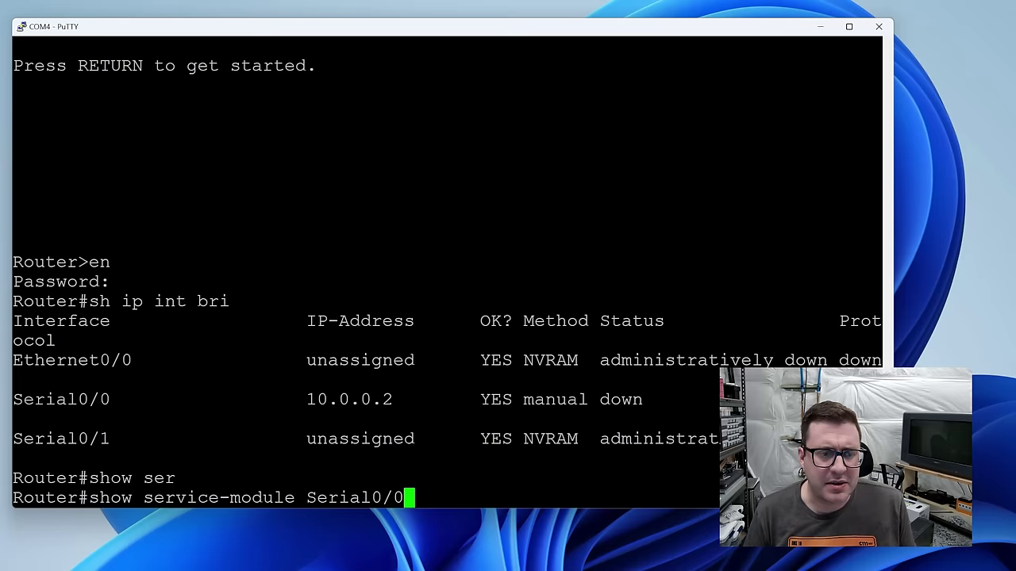
pyautogui.press('Return')
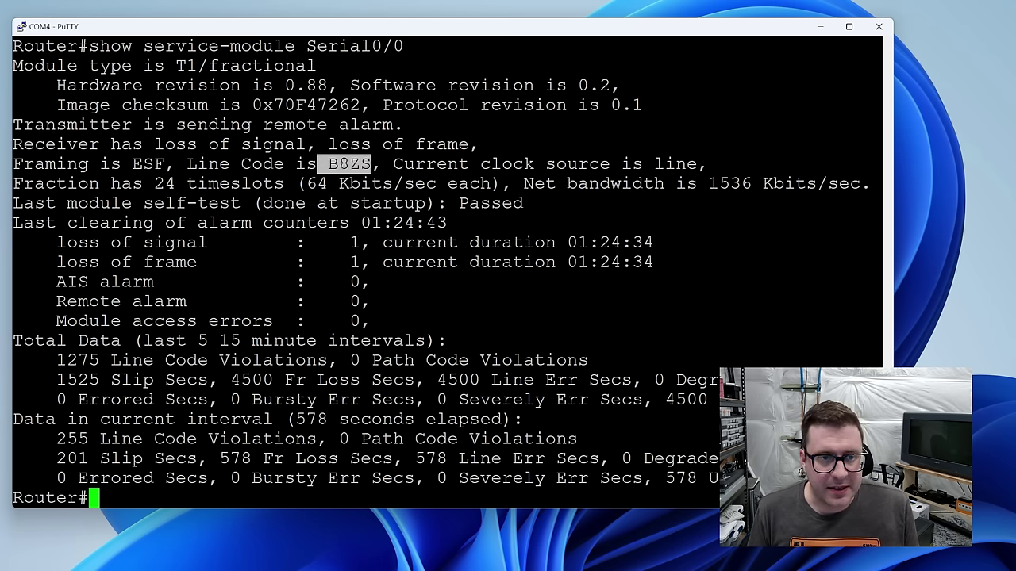
pyautogui.moveTo(132, 183); pyautogui.dragTo(283, 184)
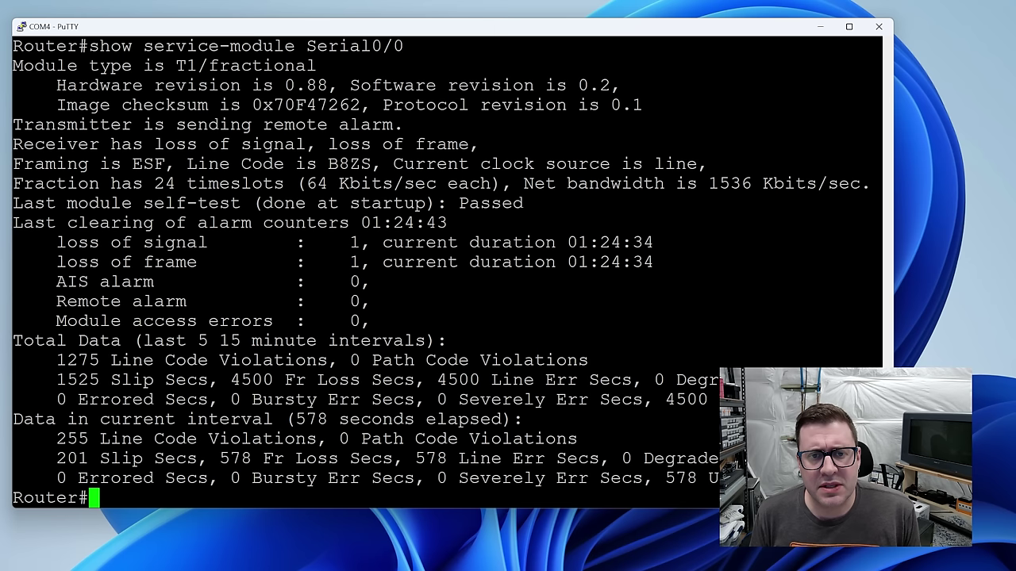
pyautogui.moveTo(546, 164); pyautogui.dragTo(697, 164)
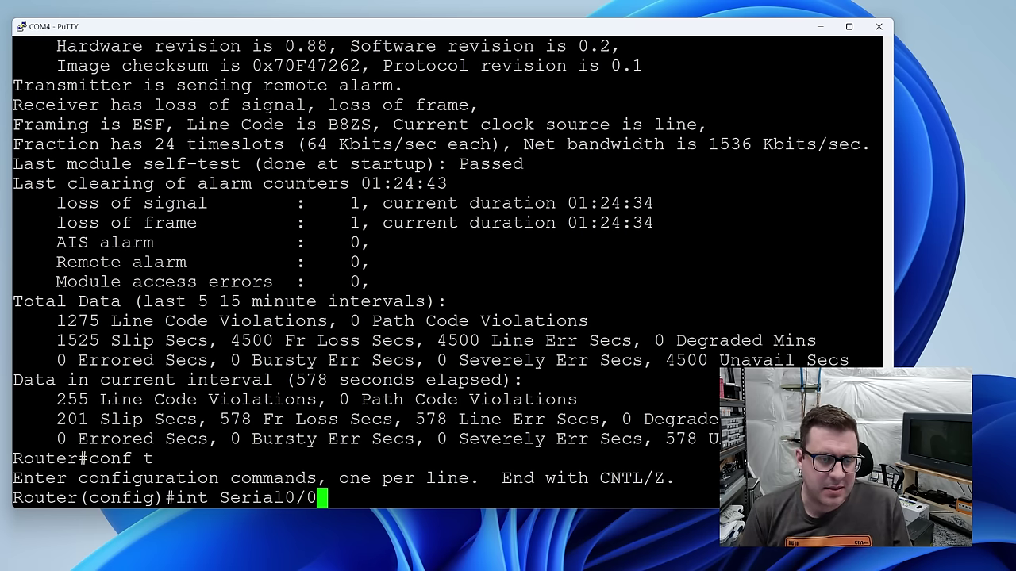
# - Set the T1 service-module clock source of Serial0/0 to internal, enable it with no shut and run sh ip int bri
pyautogui.press('Return')
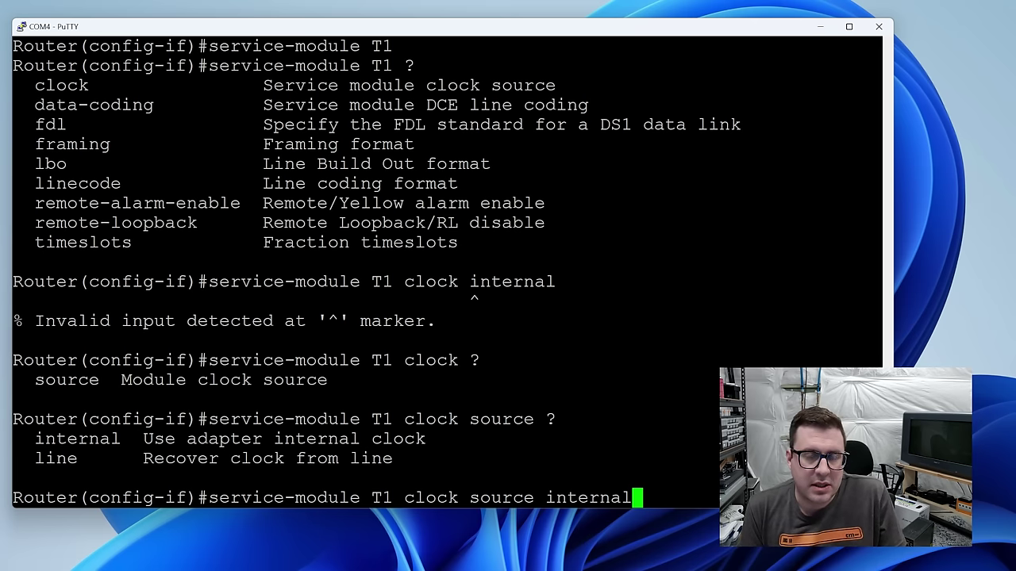
pyautogui.press('Return')
pyautogui.write('sh ip int bri')
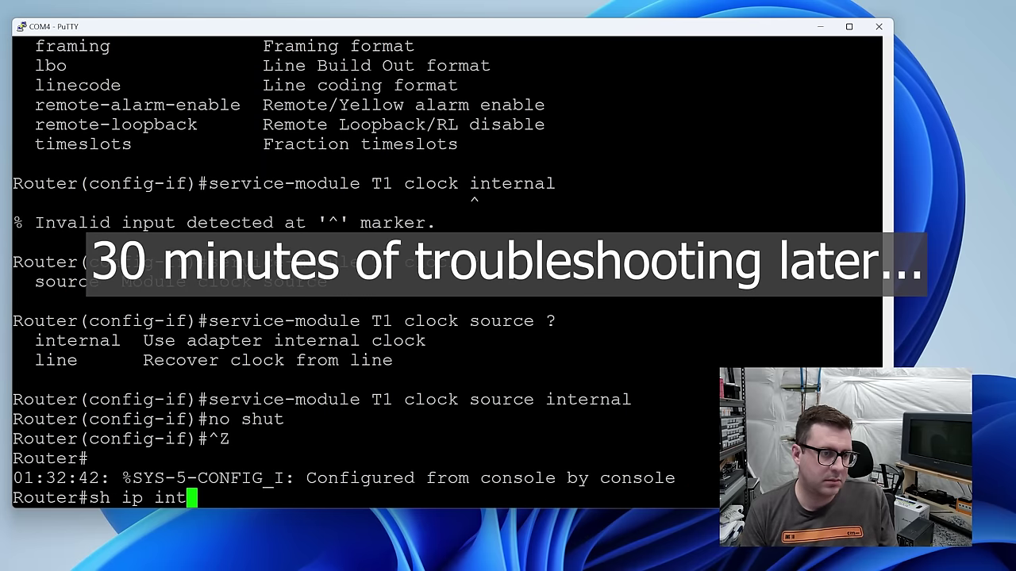
pyautogui.press('Return')
# - Return to the configuration of interface Serial0/0 and enable it again with no shut
pyautogui.write('conf t')
pyautogui.press('Return')
pyautogui.write('int Serial0/0')
pyautogui.press('Return')
pyautogui.write('no shut')
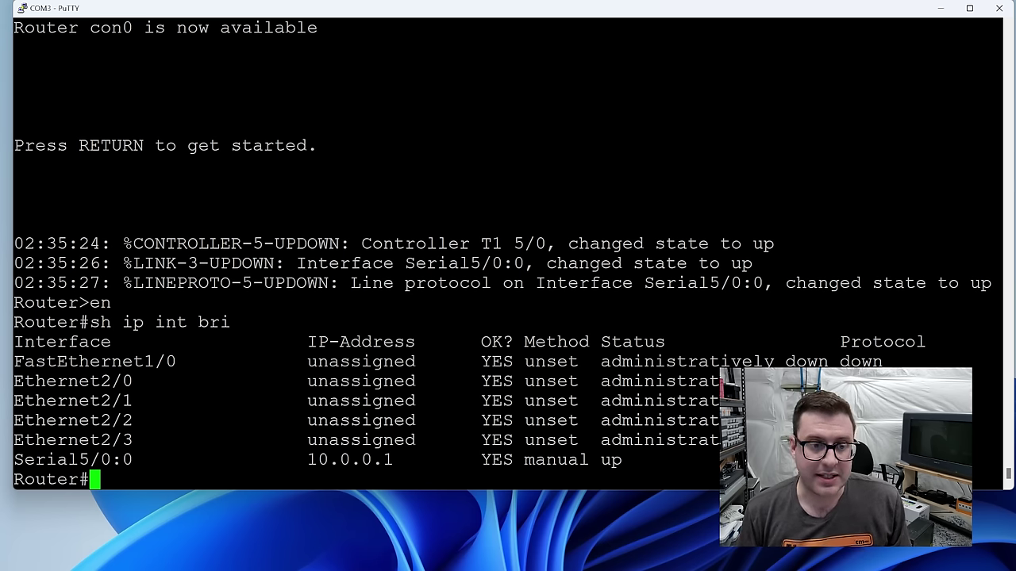
# - Check Serial5/0:0's address and status on the COM3 router and test the link by pinging 10.0.0.2 from COM3 and 10.0.0.1 from COM4
pyautogui.moveTo(394, 459); pyautogui.dragTo(373, 460)
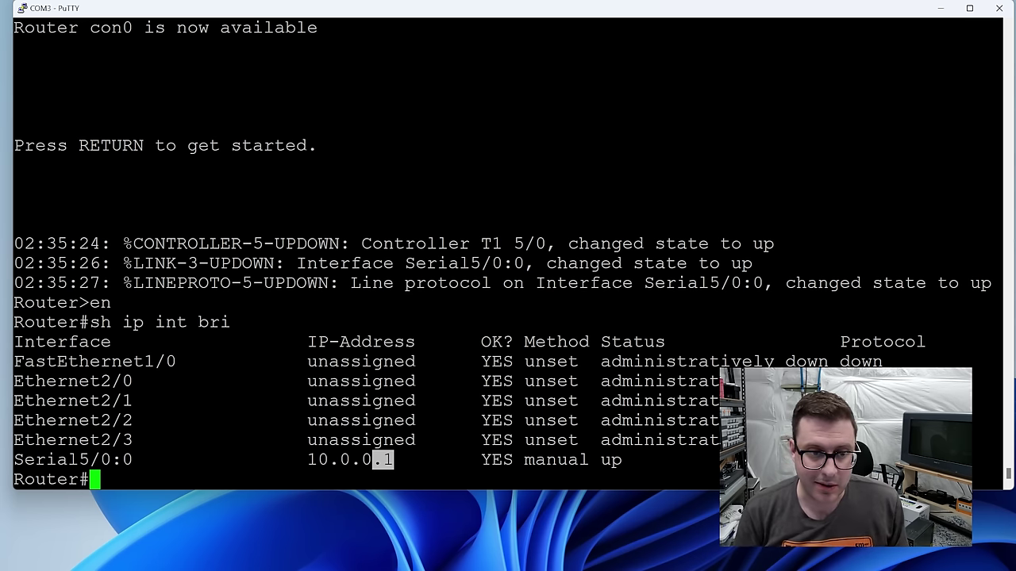
pyautogui.moveTo(719, 460); pyautogui.dragTo(590, 460)
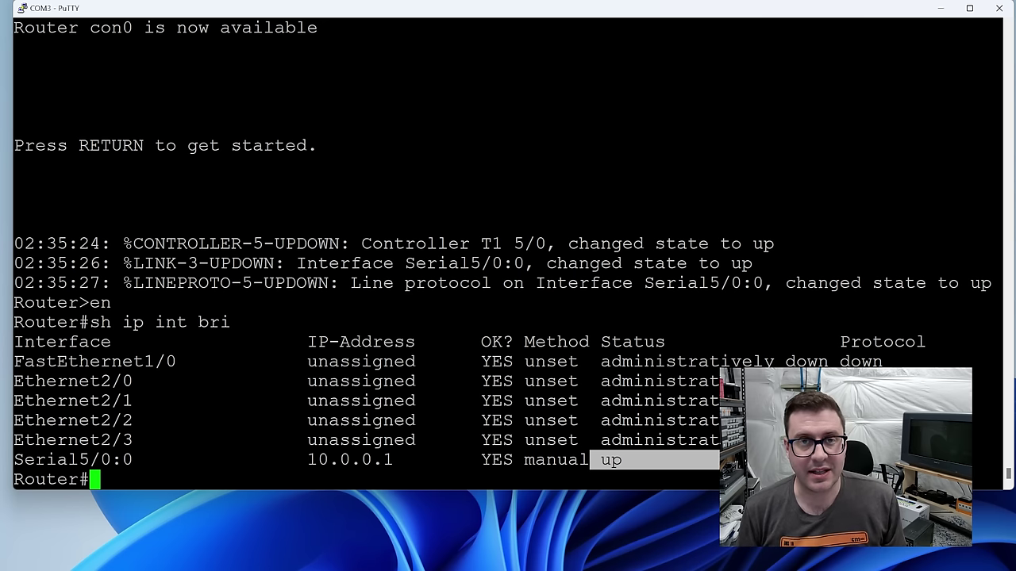
pyautogui.write('ping 10.0.0.')
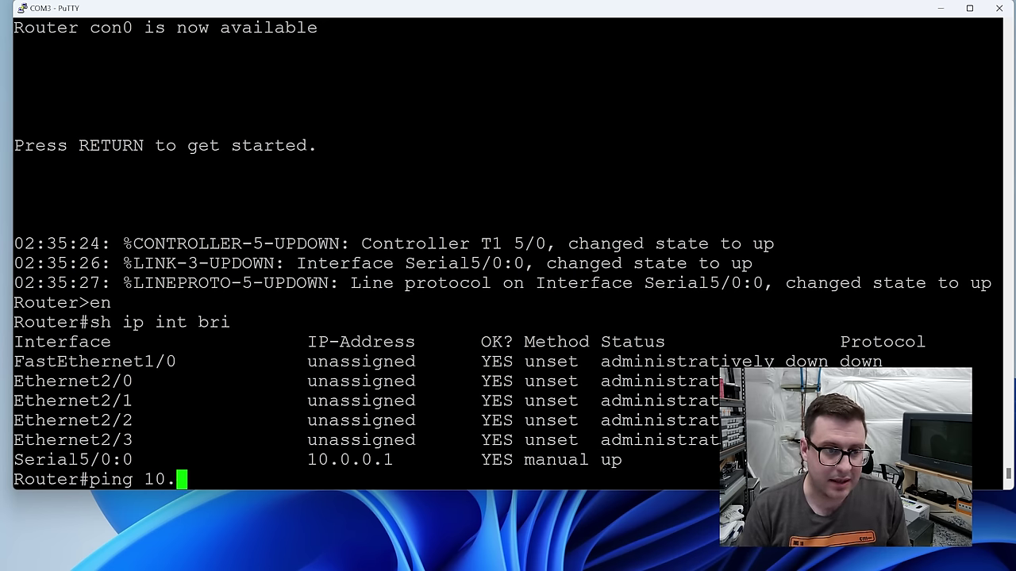
pyautogui.write('2')
pyautogui.press('Return')
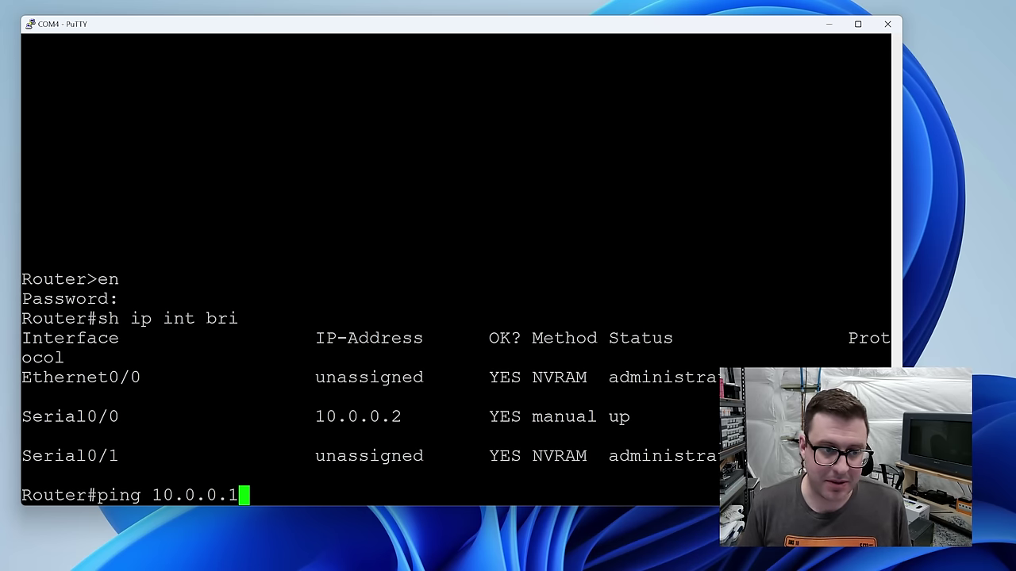
pyautogui.press('Return')
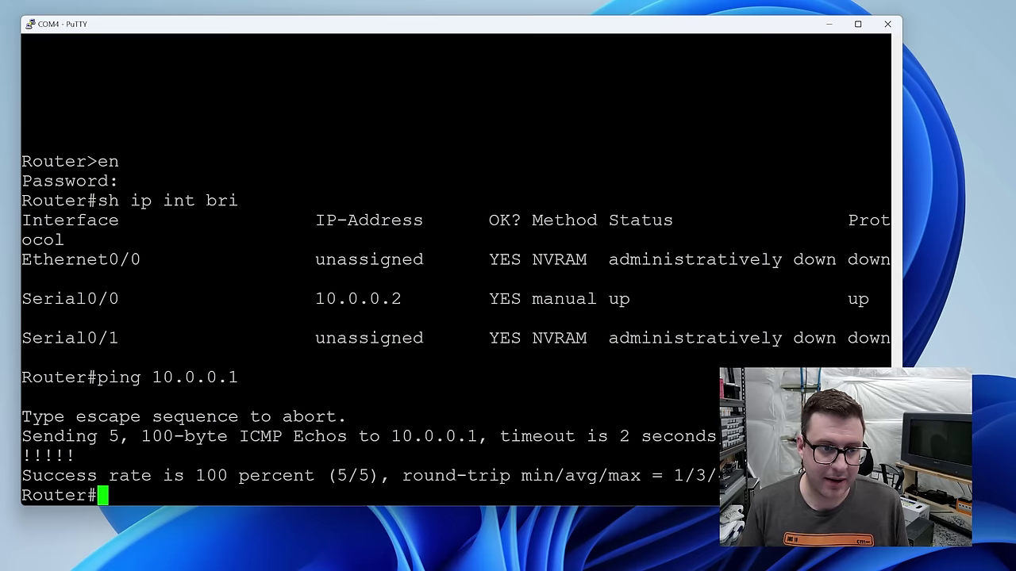